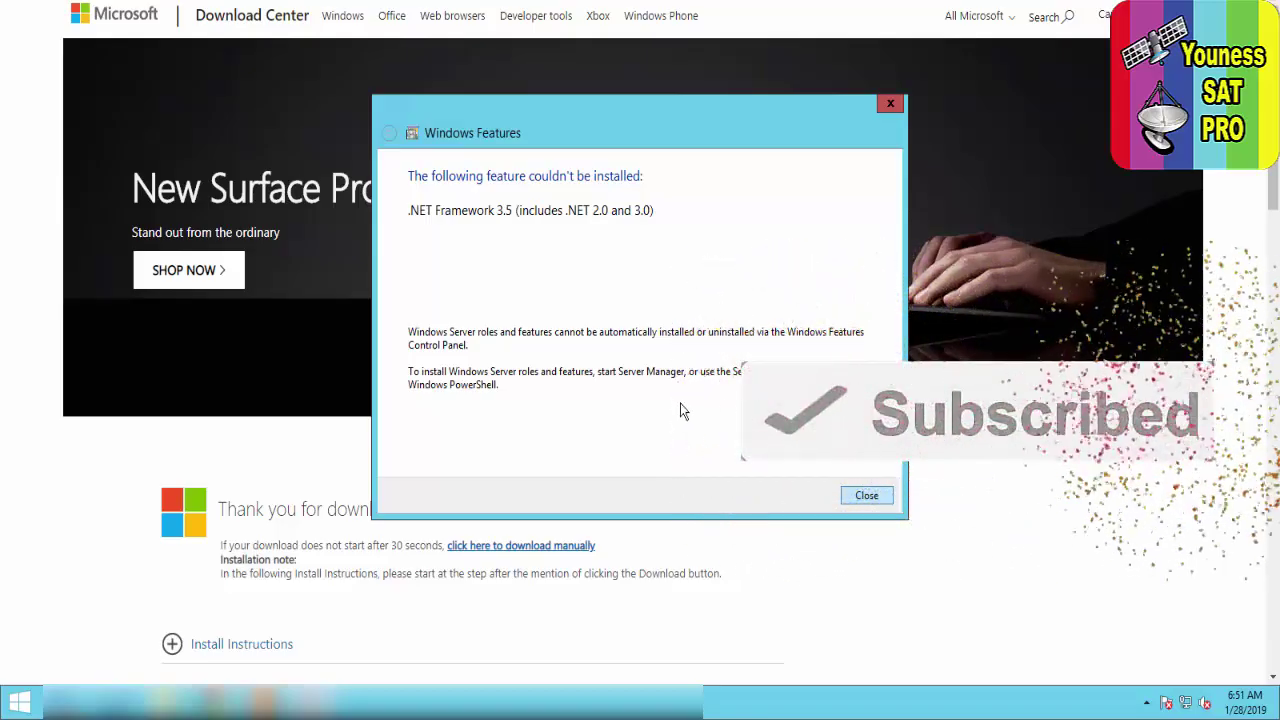
- Dismiss the Windows Features dialog for .NET Framework 3.5, return to the server desktop and open Server Manager
{"action": "left_click", "coordinate": [868, 496]}
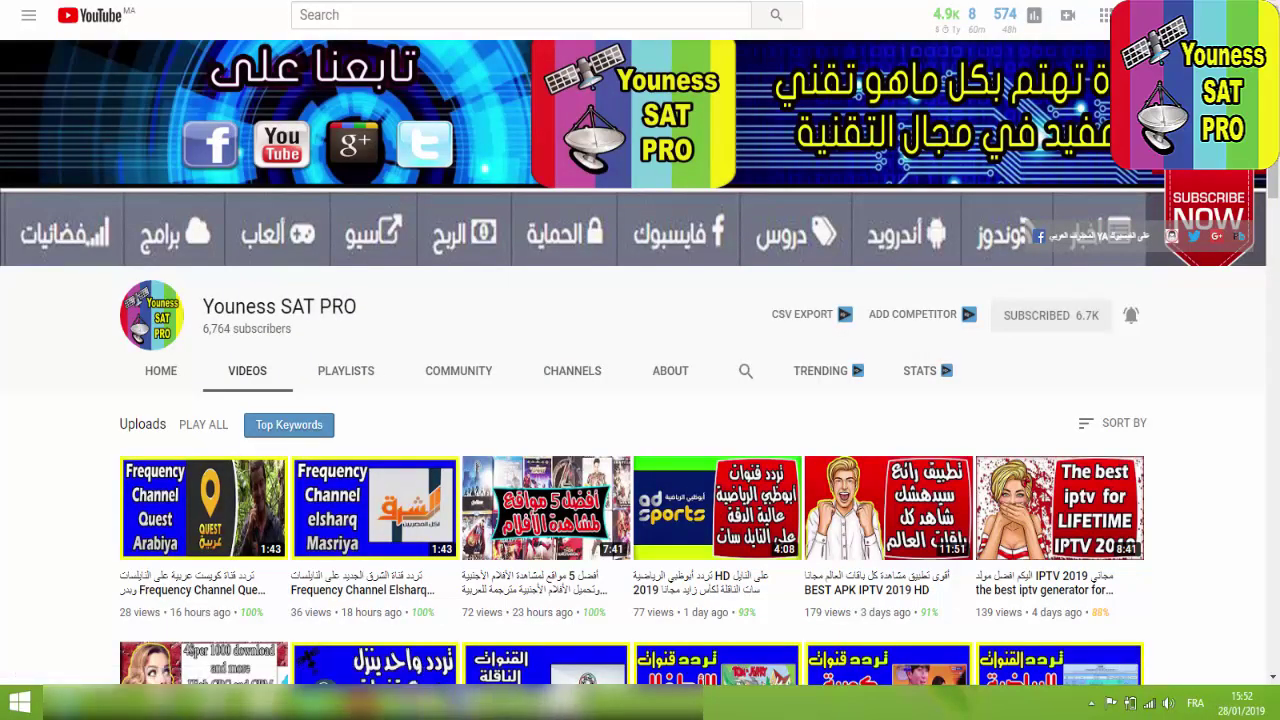
{"action": "left_click", "coordinate": [414, 705]}
{"action": "left_click", "coordinate": [1206, 622]}
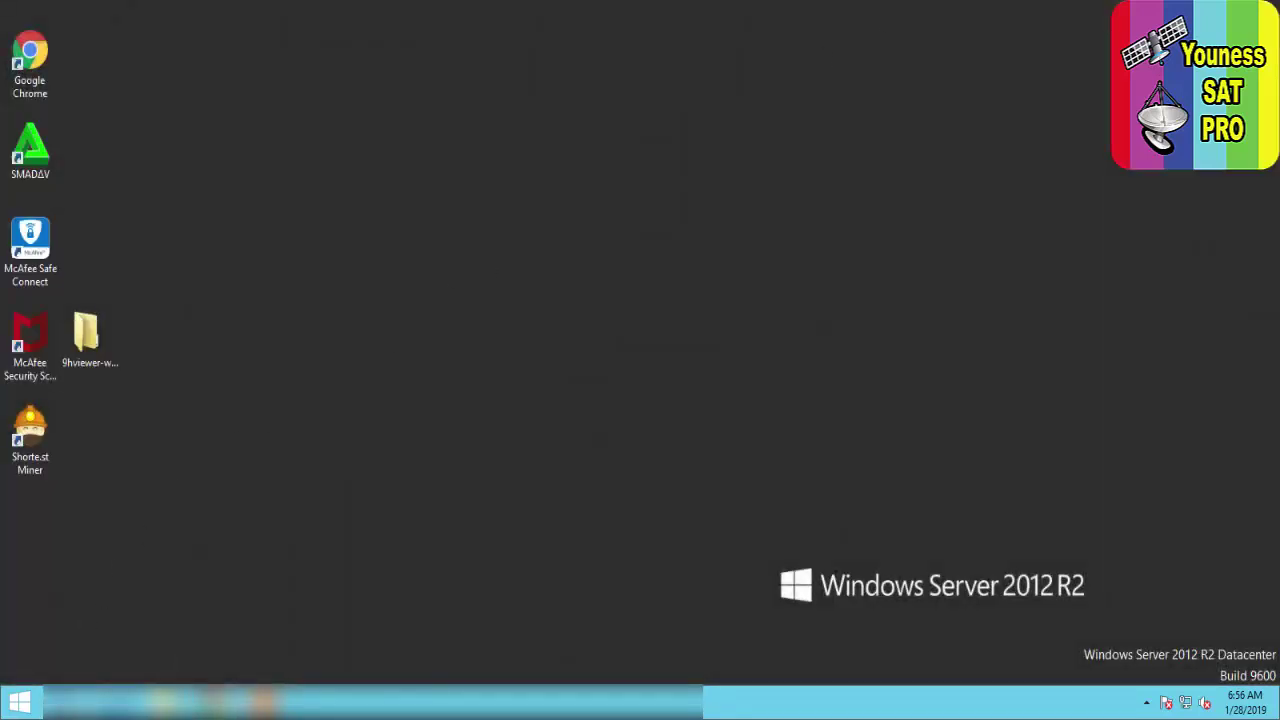
{"action": "left_click", "coordinate": [70, 702]}
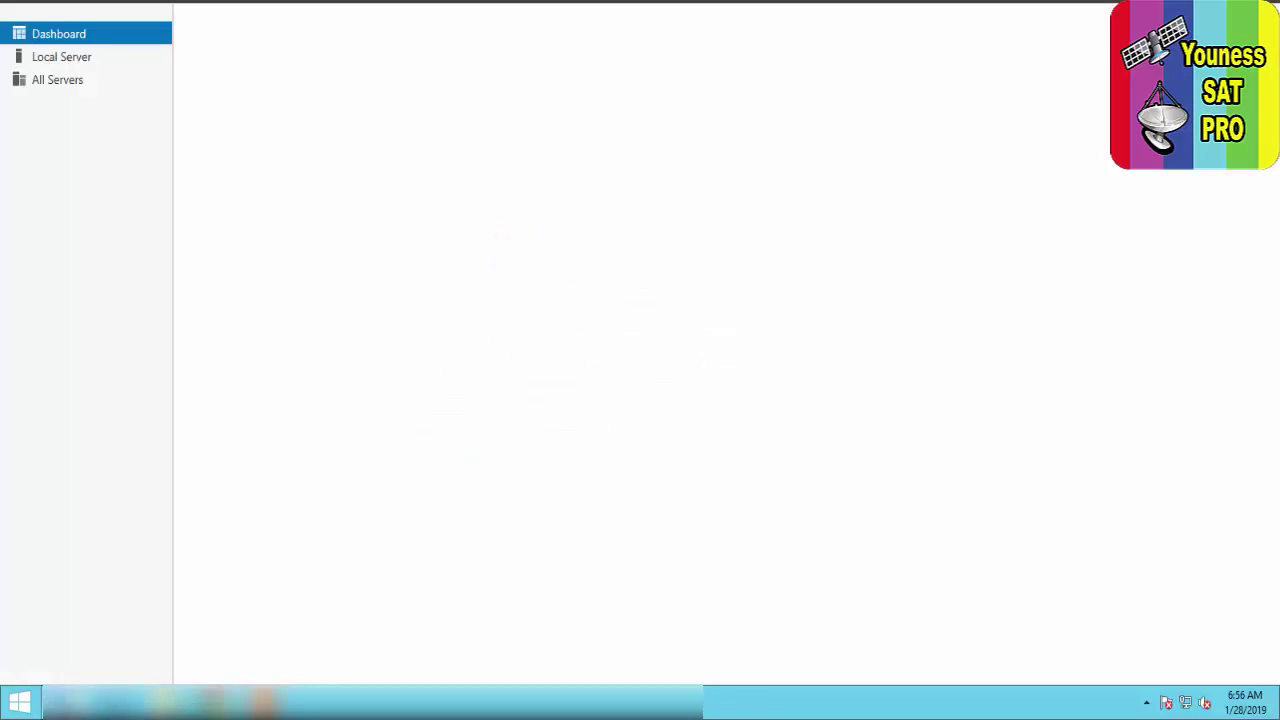
- Try to start the Add Roles and Features Wizard from Server Manager
{"action": "left_click", "coordinate": [1103, 3]}
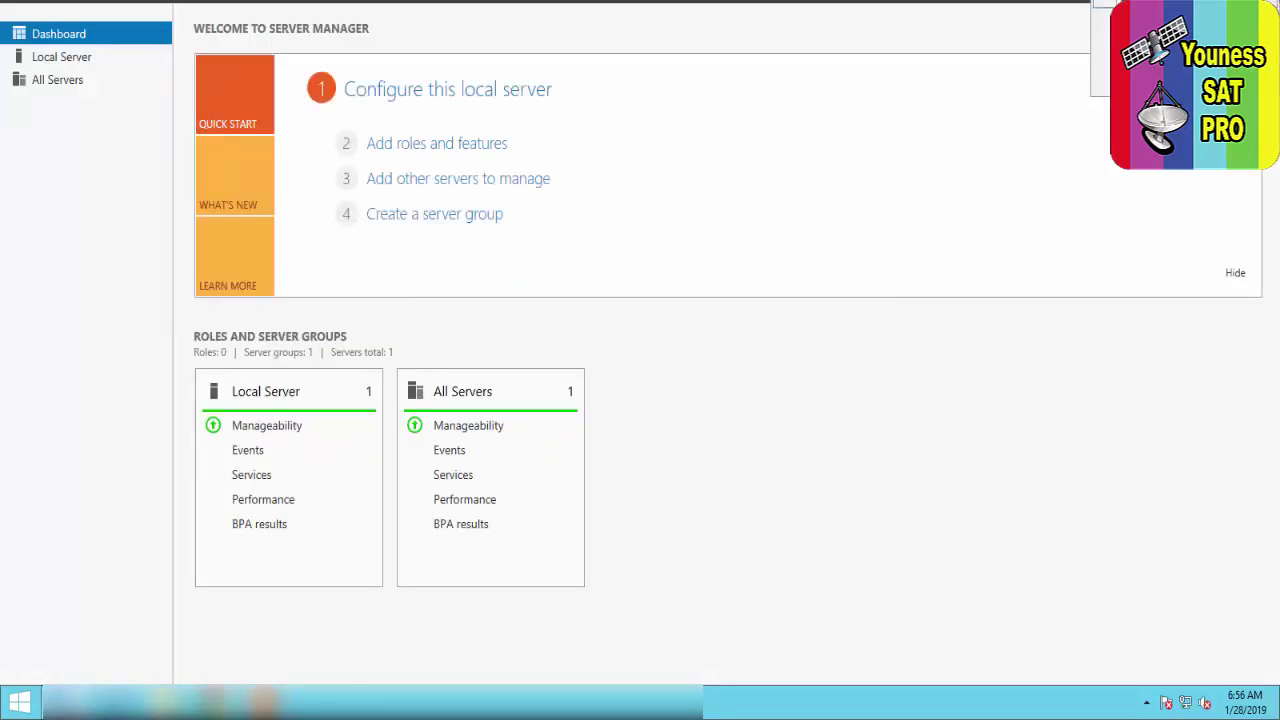
{"action": "left_click", "coordinate": [1103, 4]}
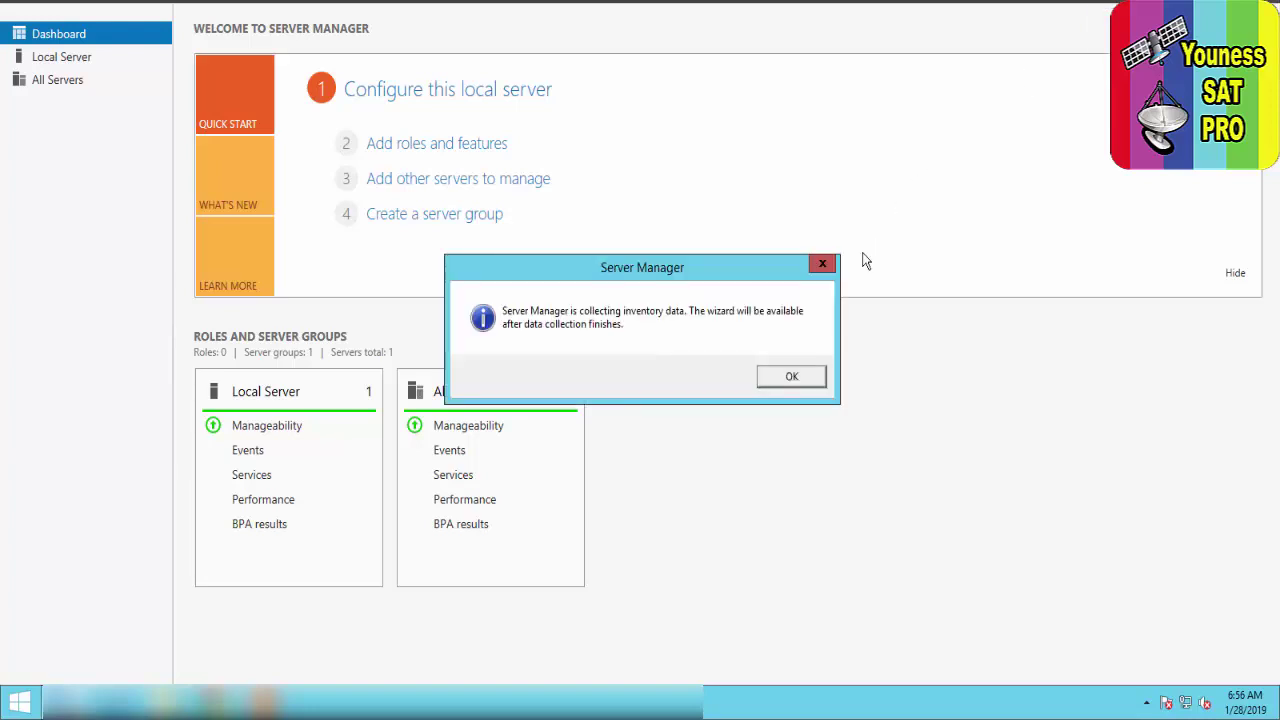
{"action": "left_click", "coordinate": [790, 376]}
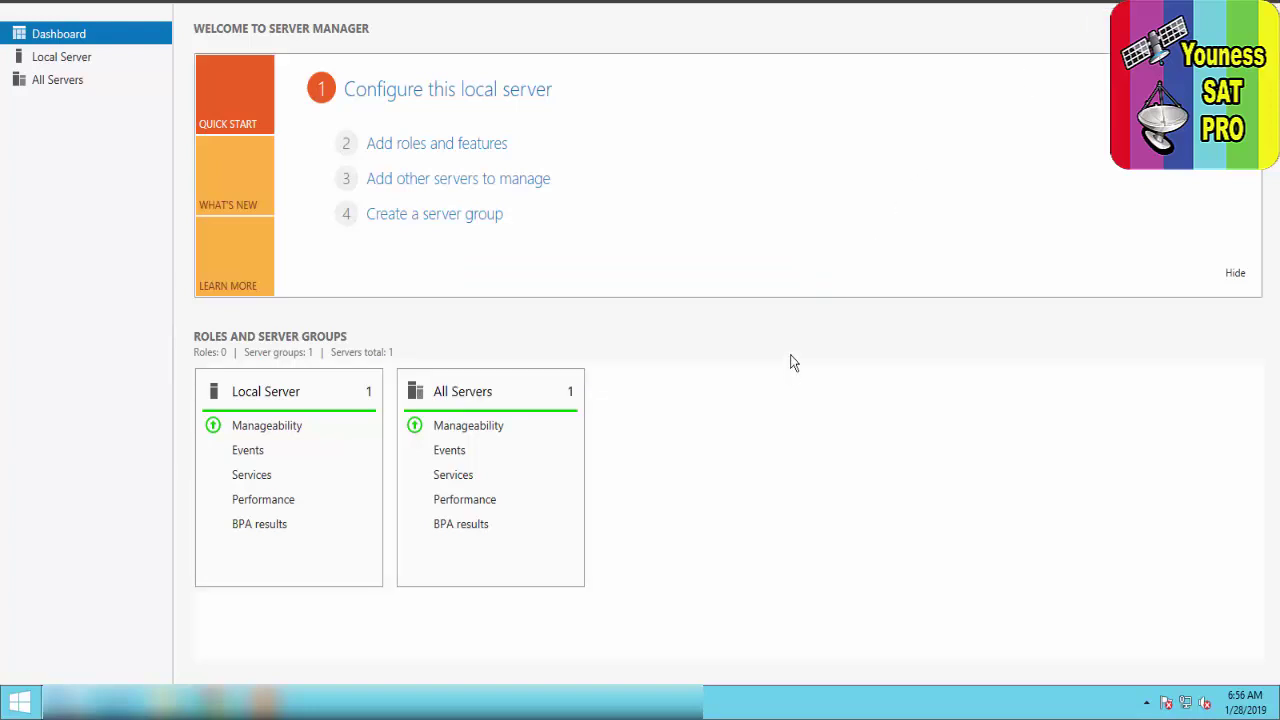
{"action": "left_click", "coordinate": [1103, 3]}
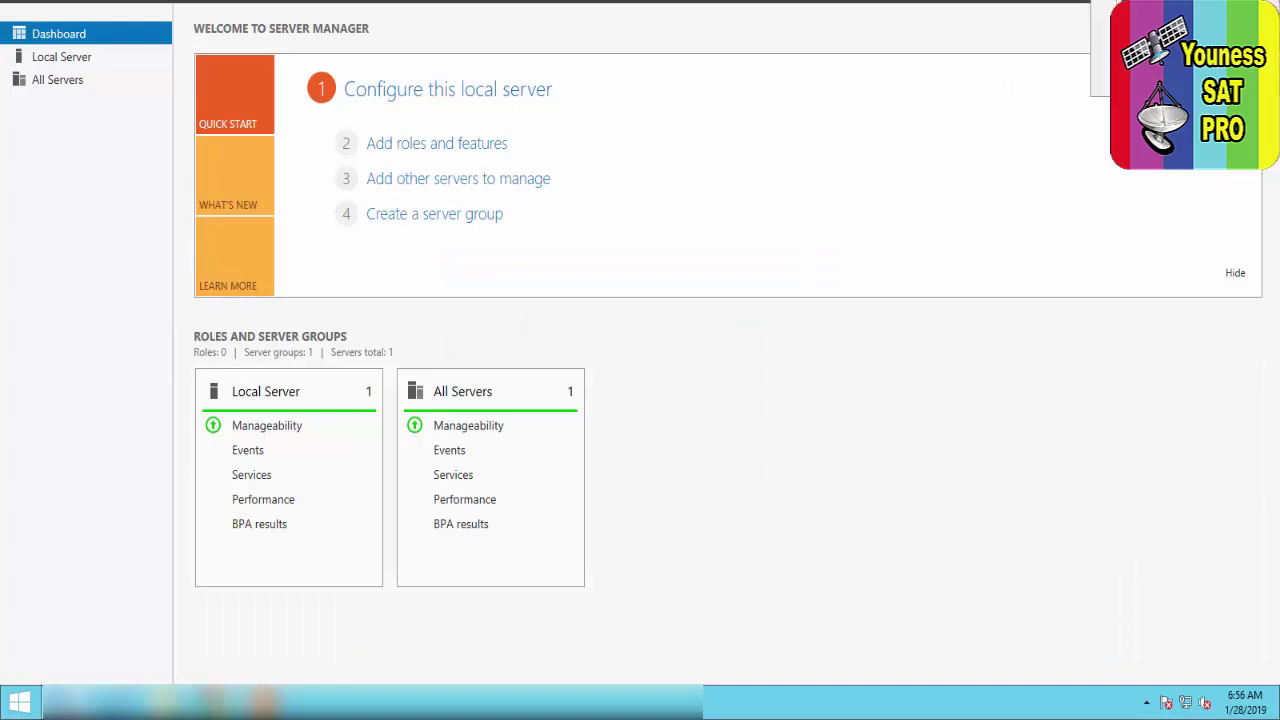
{"action": "left_click", "coordinate": [1103, 5]}
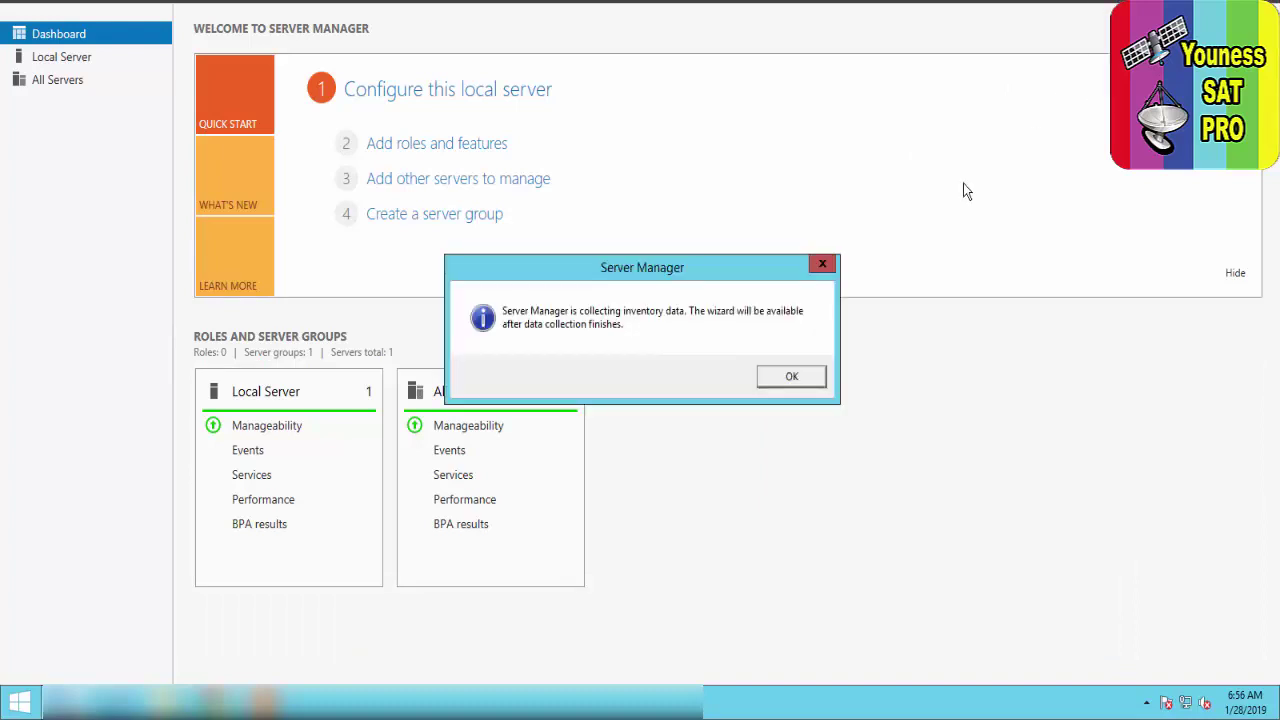
{"action": "left_click", "coordinate": [790, 378]}
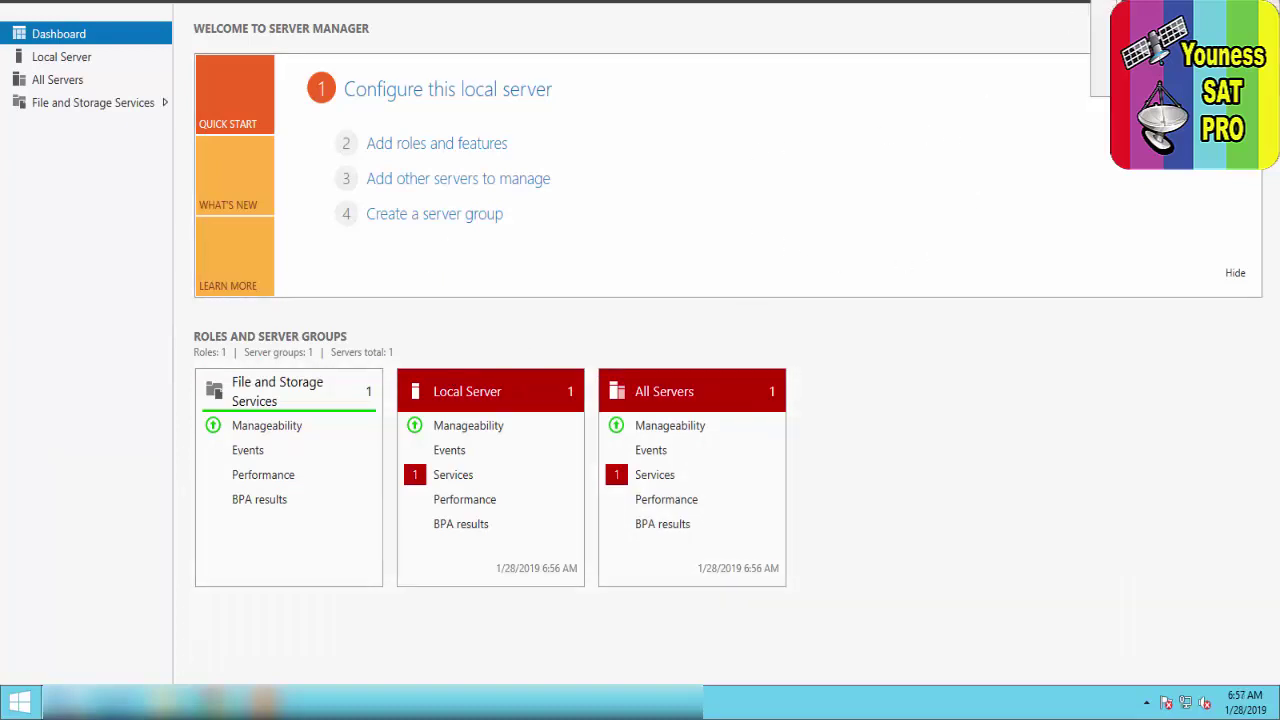
- Start the Add Roles and Features Wizard and advance to feature selection with role-based installation on the pool server, adding no roles
{"action": "left_click", "coordinate": [1150, 5]}
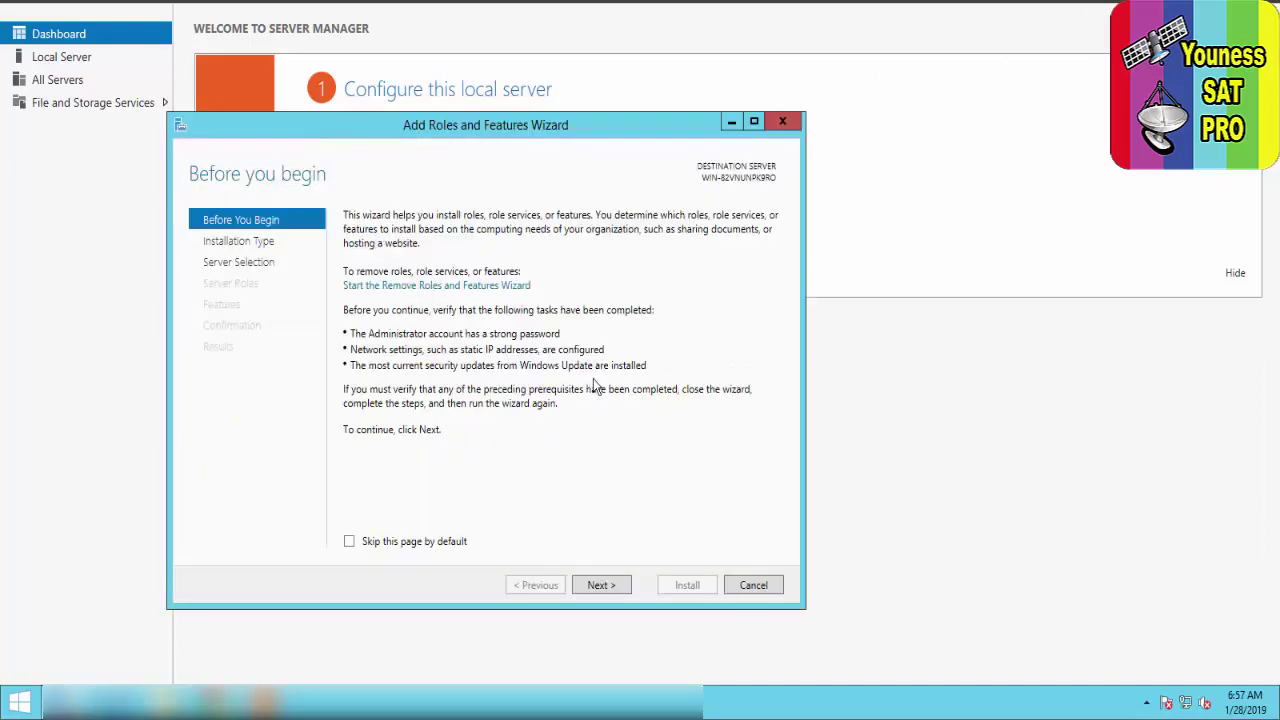
{"action": "left_click", "coordinate": [600, 585]}
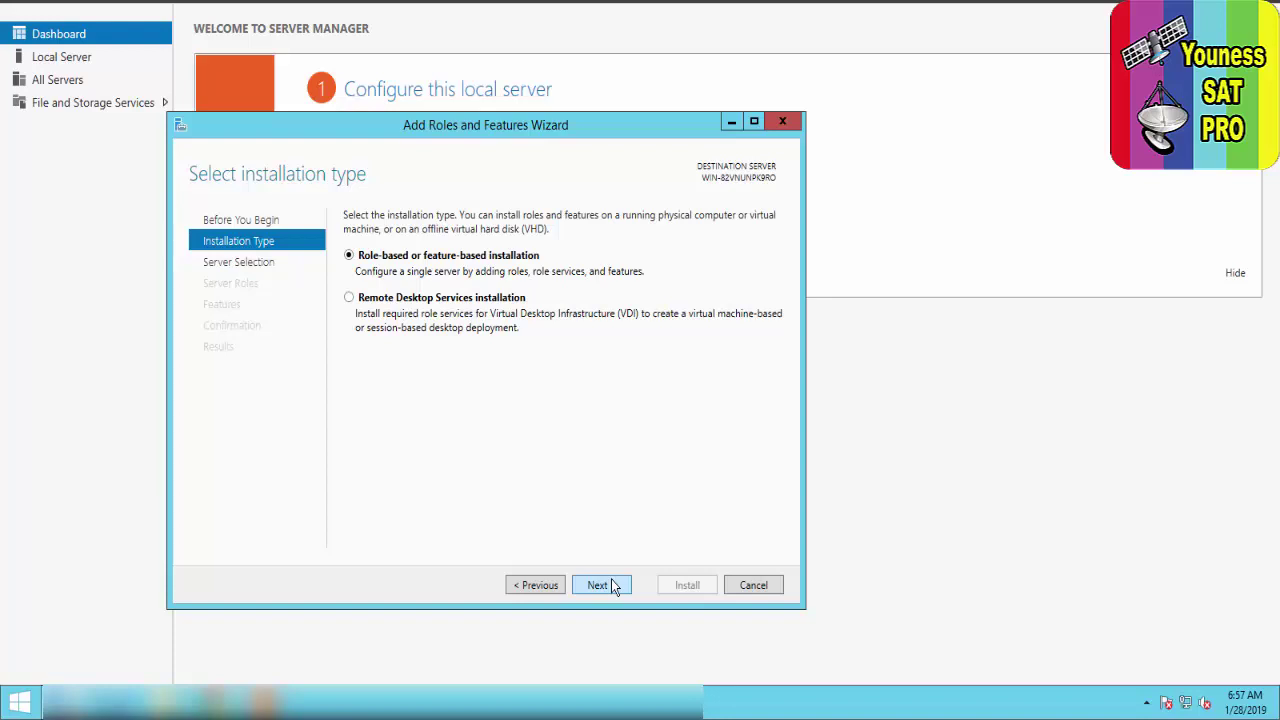
{"action": "left_click", "coordinate": [614, 587]}
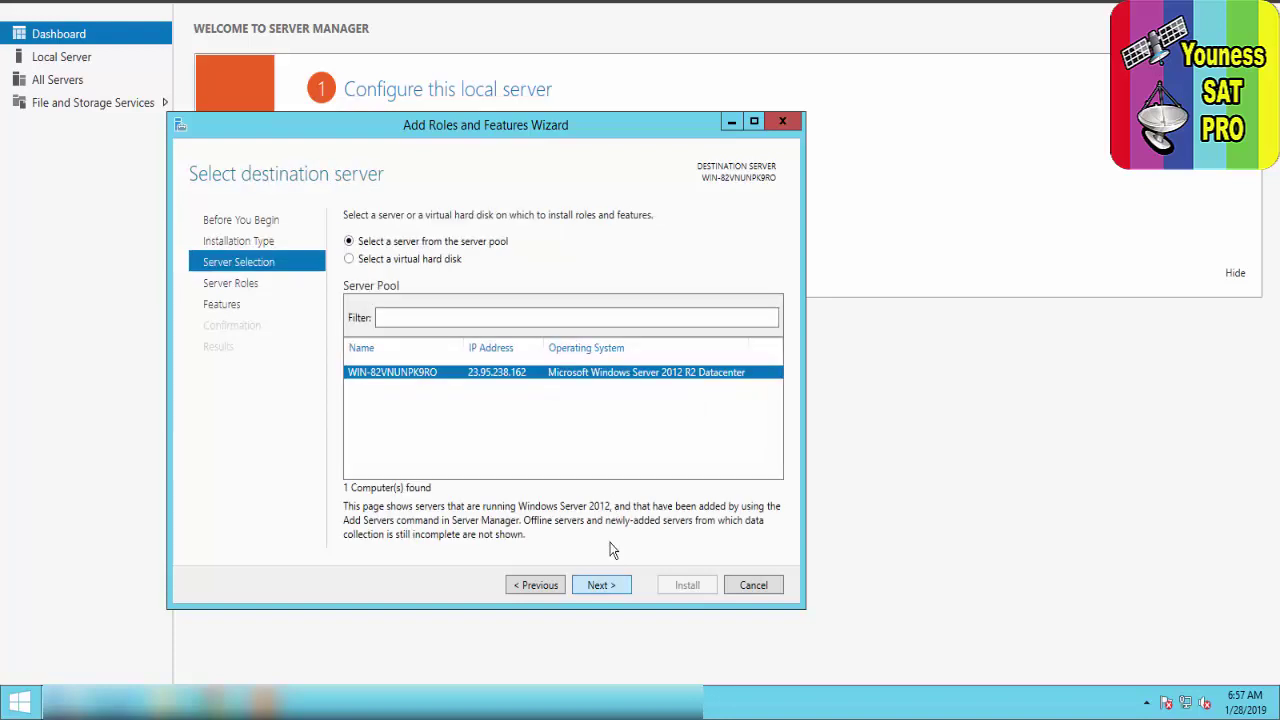
{"action": "left_click", "coordinate": [603, 588]}
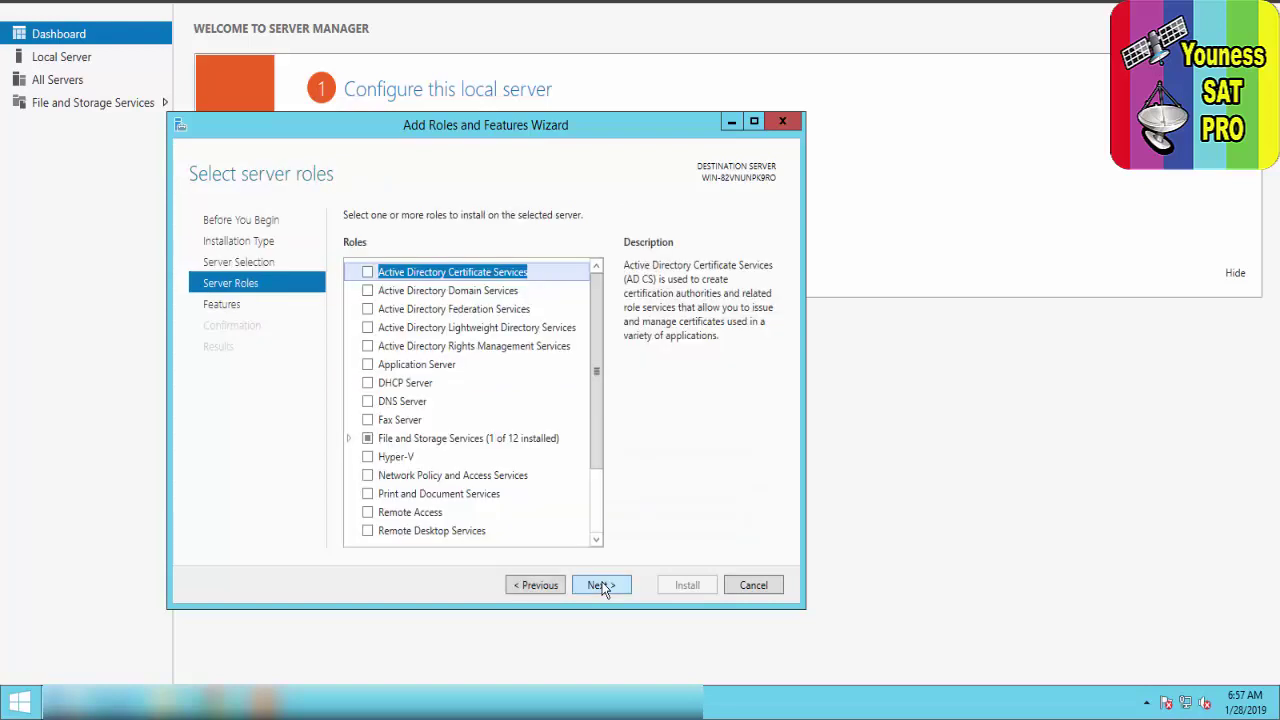
{"action": "left_click", "coordinate": [602, 588]}
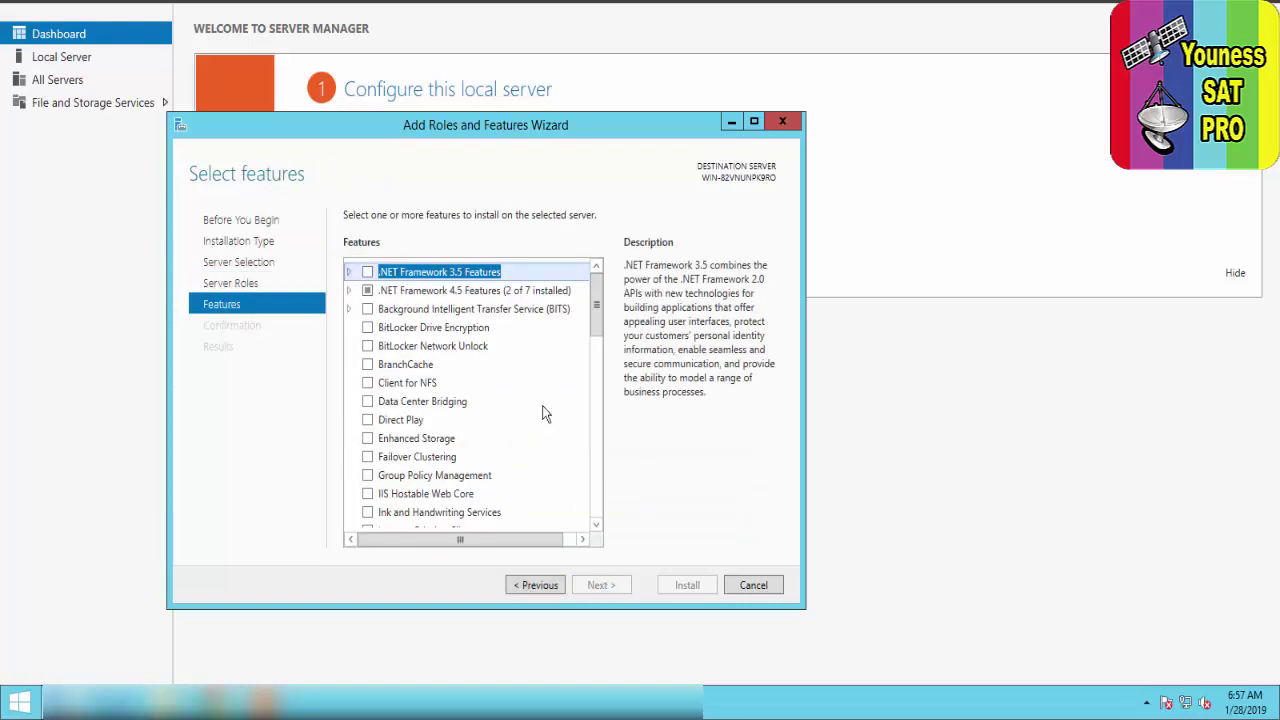
- Select .NET Framework 3.5 Features and start the installation without an alternate source path or automatic restart
{"action": "left_click", "coordinate": [367, 272]}
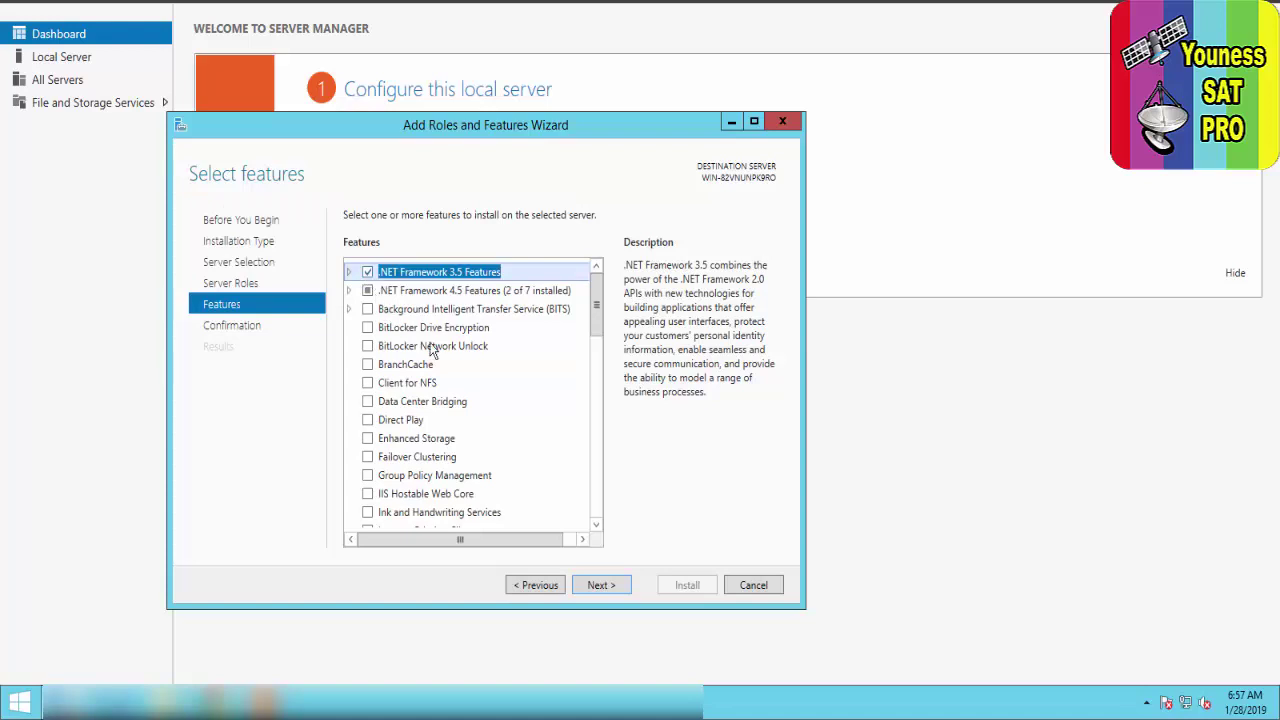
{"action": "left_click", "coordinate": [612, 589]}
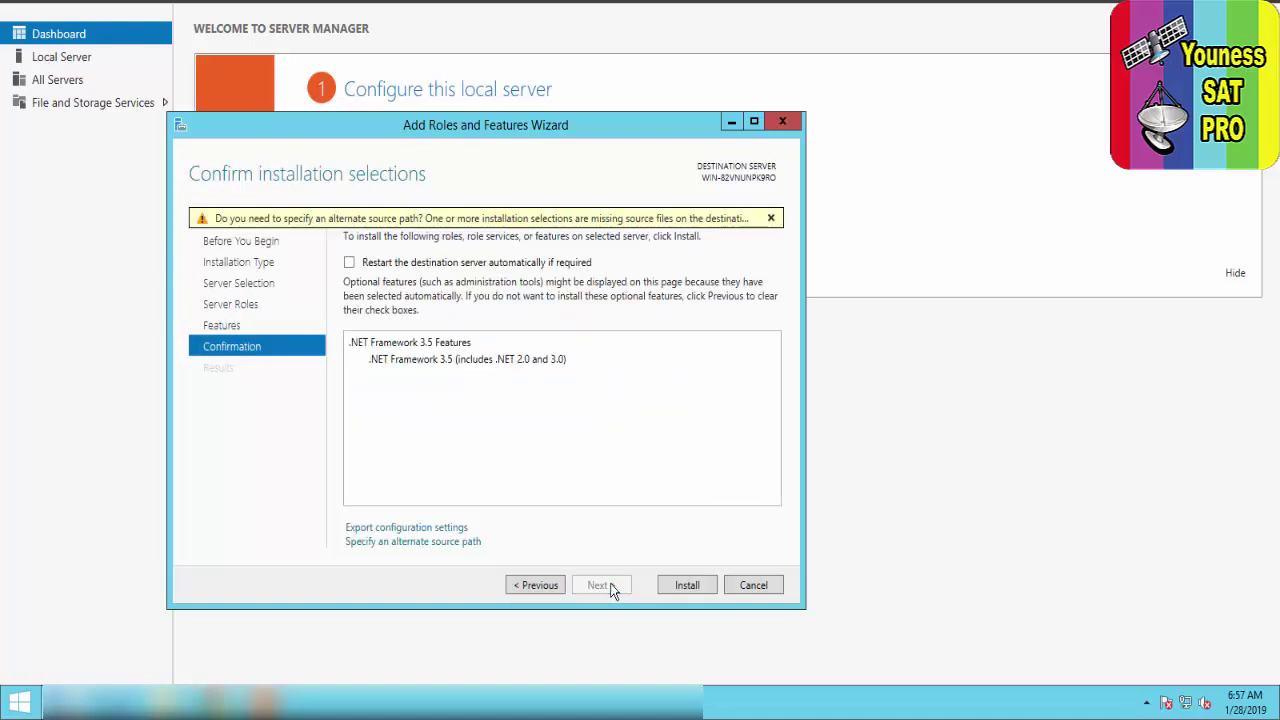
{"action": "left_click", "coordinate": [685, 585]}
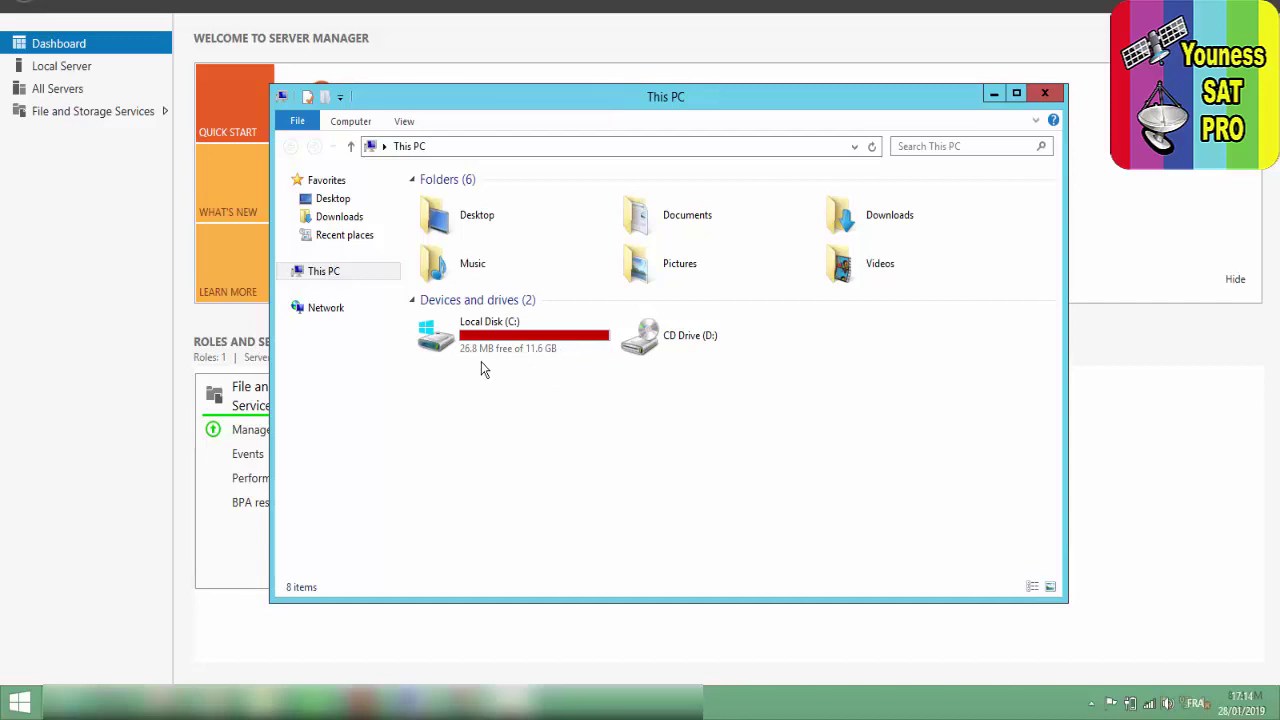
- Close the This PC window and open Disk Management within Computer Management
{"action": "left_click", "coordinate": [1047, 95]}
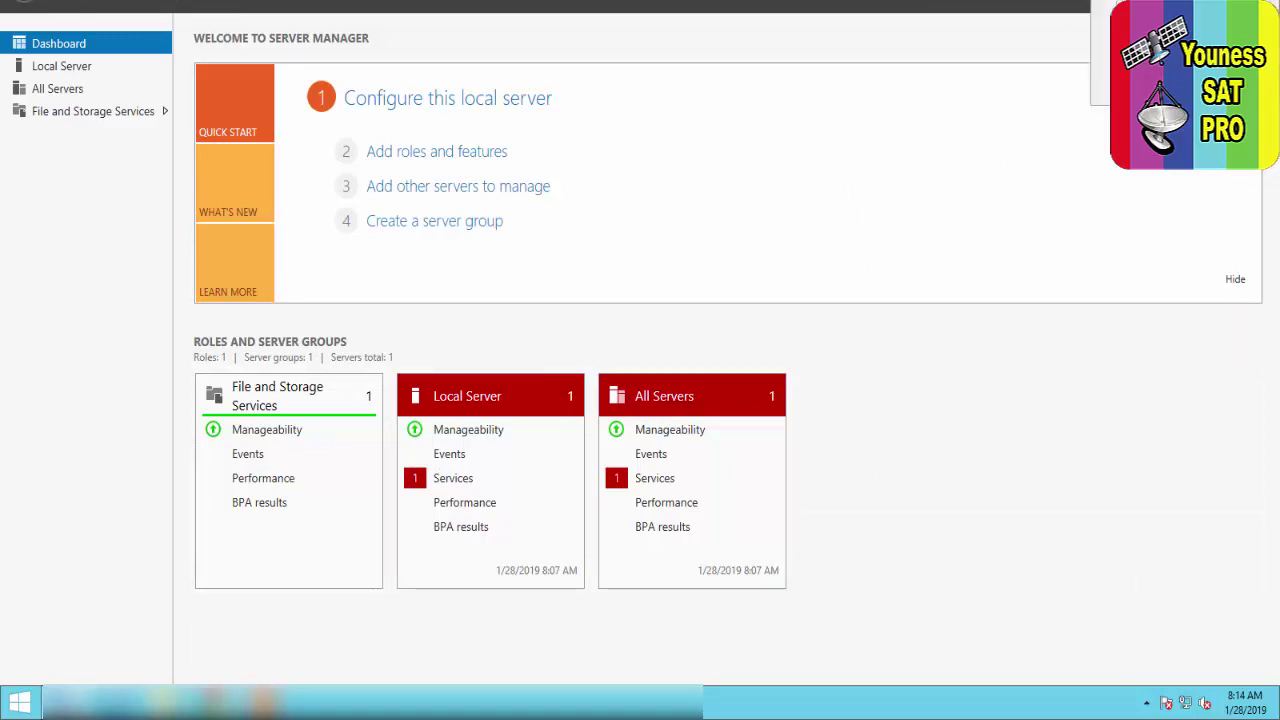
{"action": "mouse_move", "coordinate": [1150, 5]}
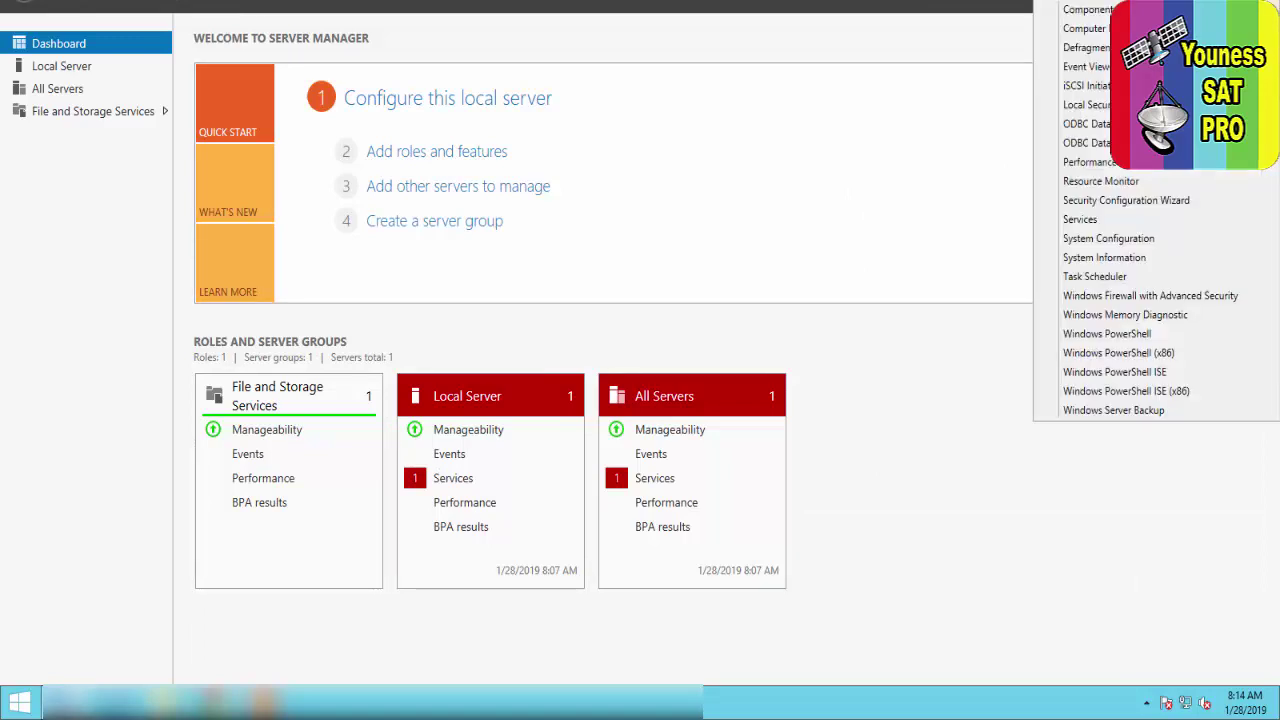
{"action": "left_click", "coordinate": [1092, 36]}
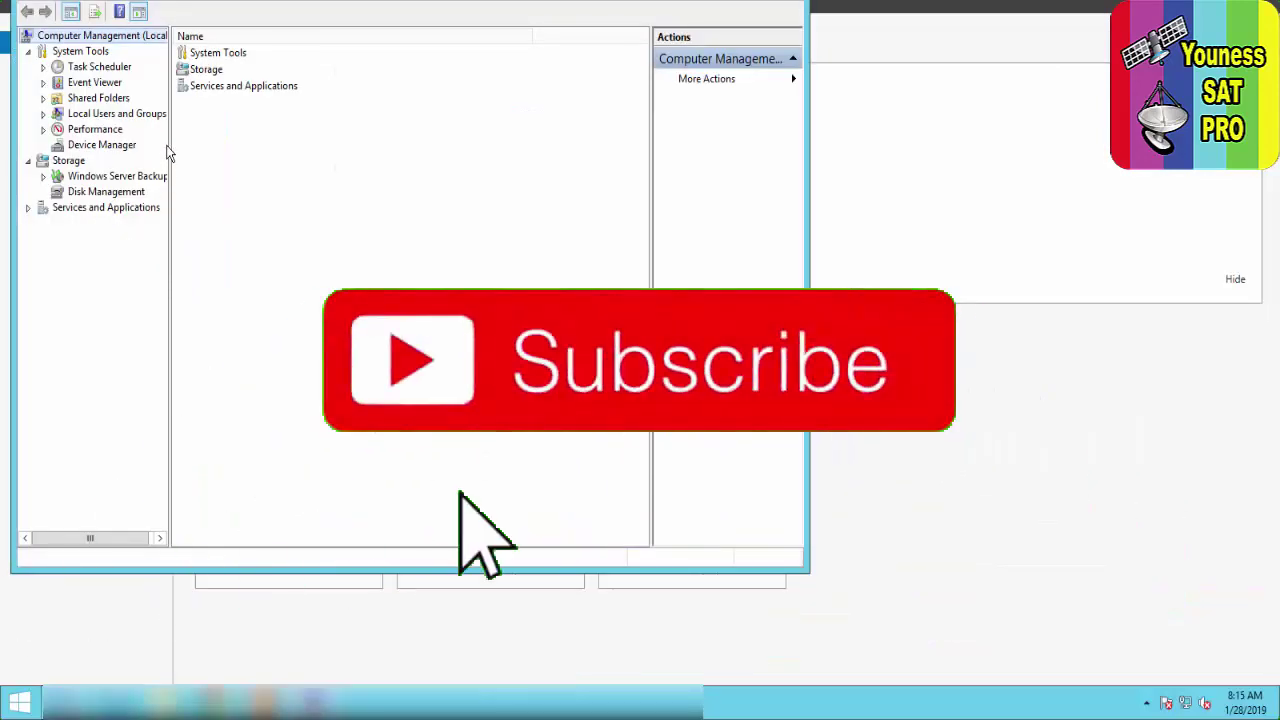
{"action": "left_click", "coordinate": [106, 192]}
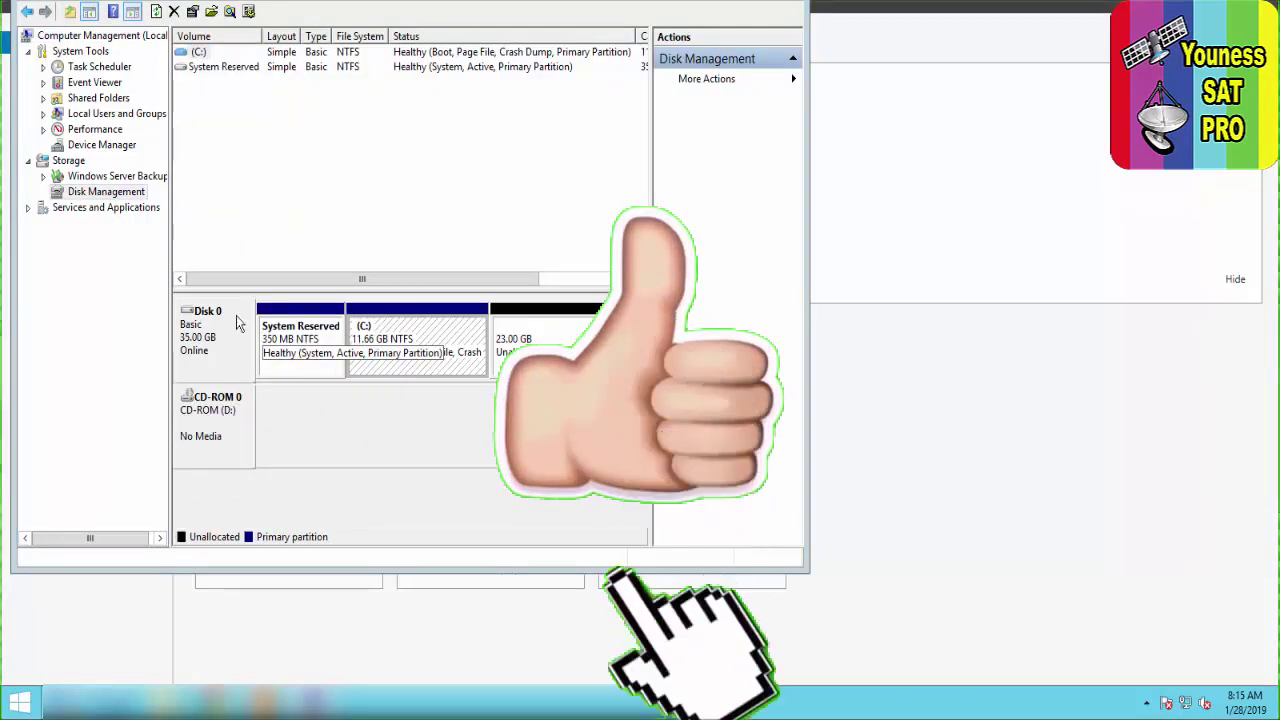
- Extend the C: volume with 23551 MB of Disk 0's unallocated space, then close Computer Management
{"action": "left_click", "coordinate": [362, 356]}
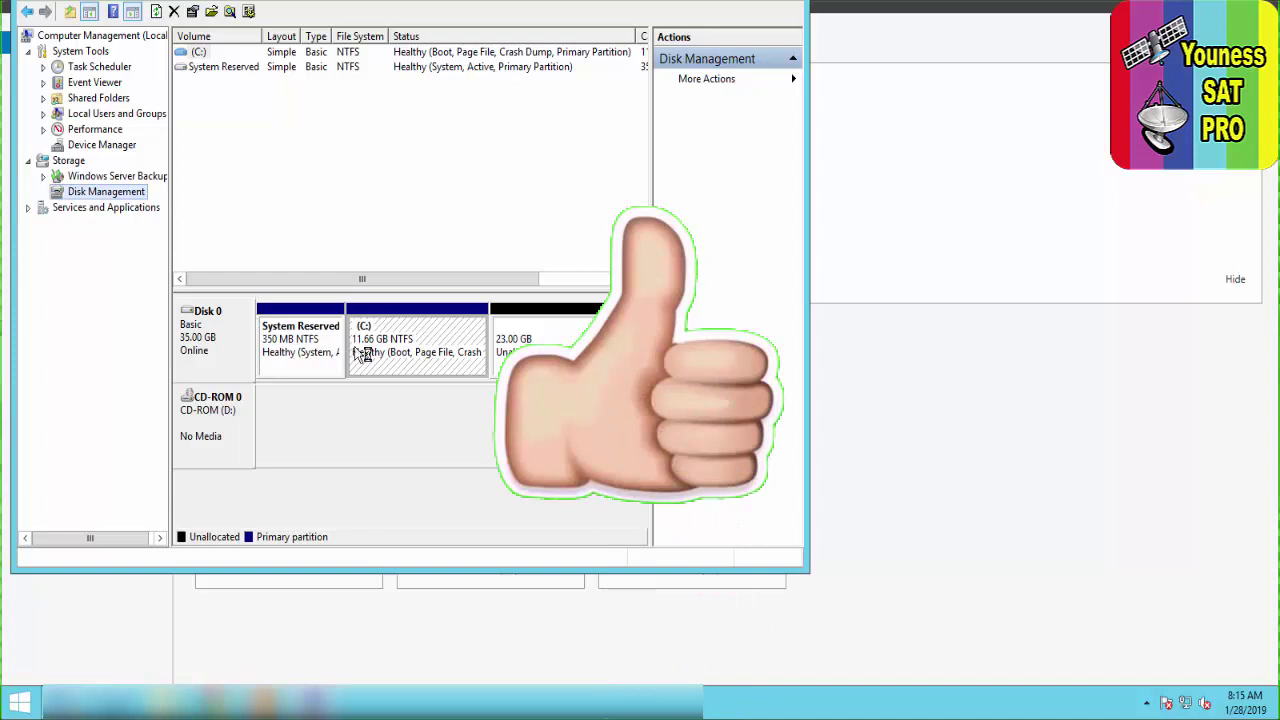
{"action": "right_click", "coordinate": [418, 345]}
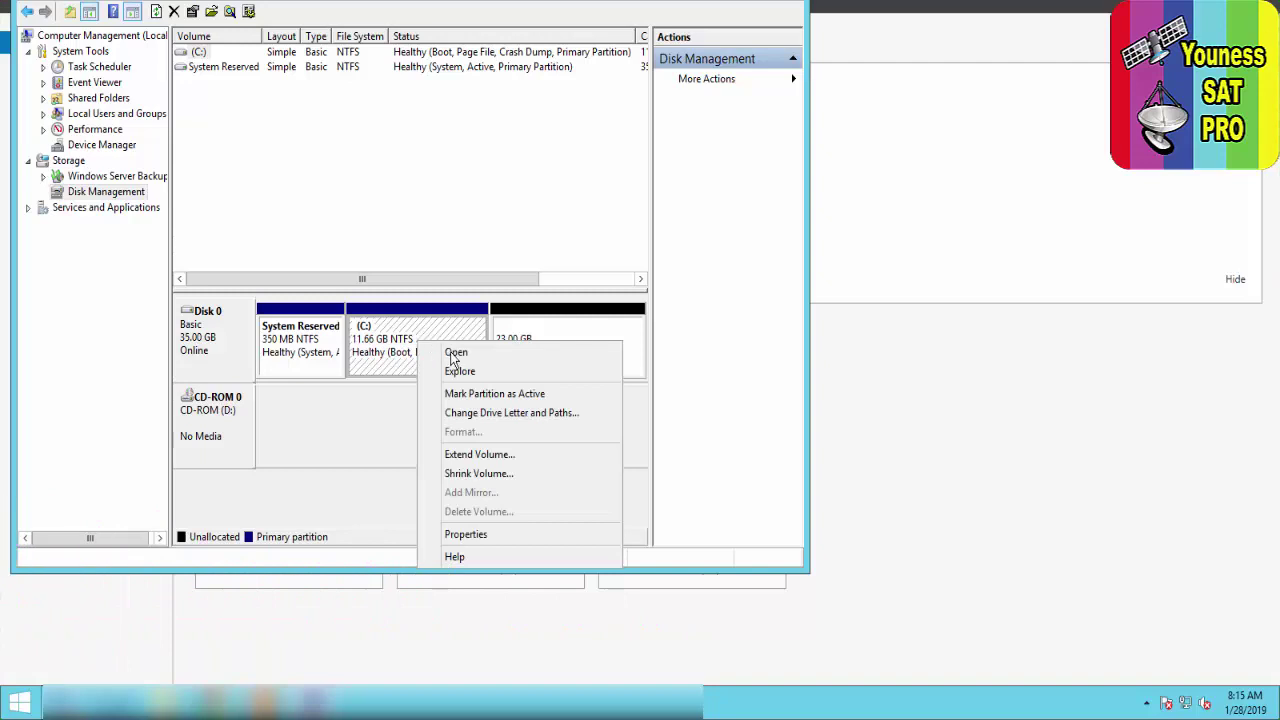
{"action": "left_click", "coordinate": [477, 458]}
{"action": "left_click", "coordinate": [478, 378]}
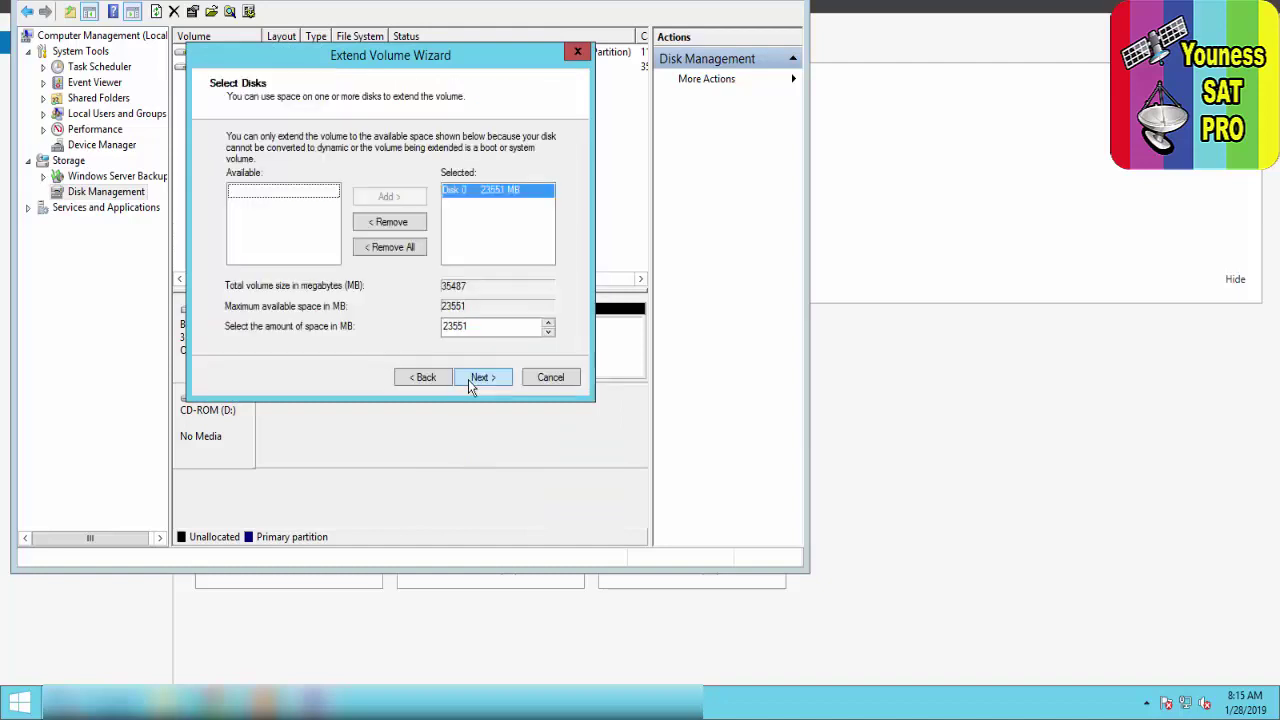
{"action": "left_click", "coordinate": [478, 378]}
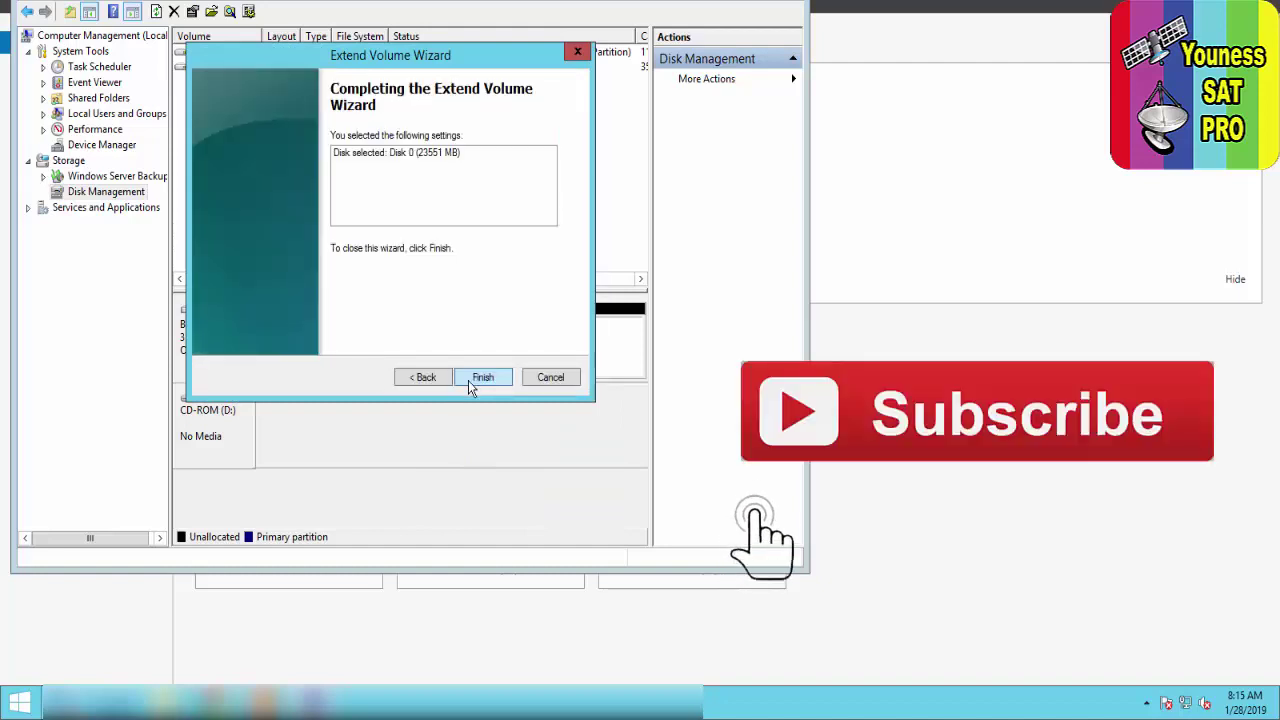
{"action": "left_click", "coordinate": [478, 378]}
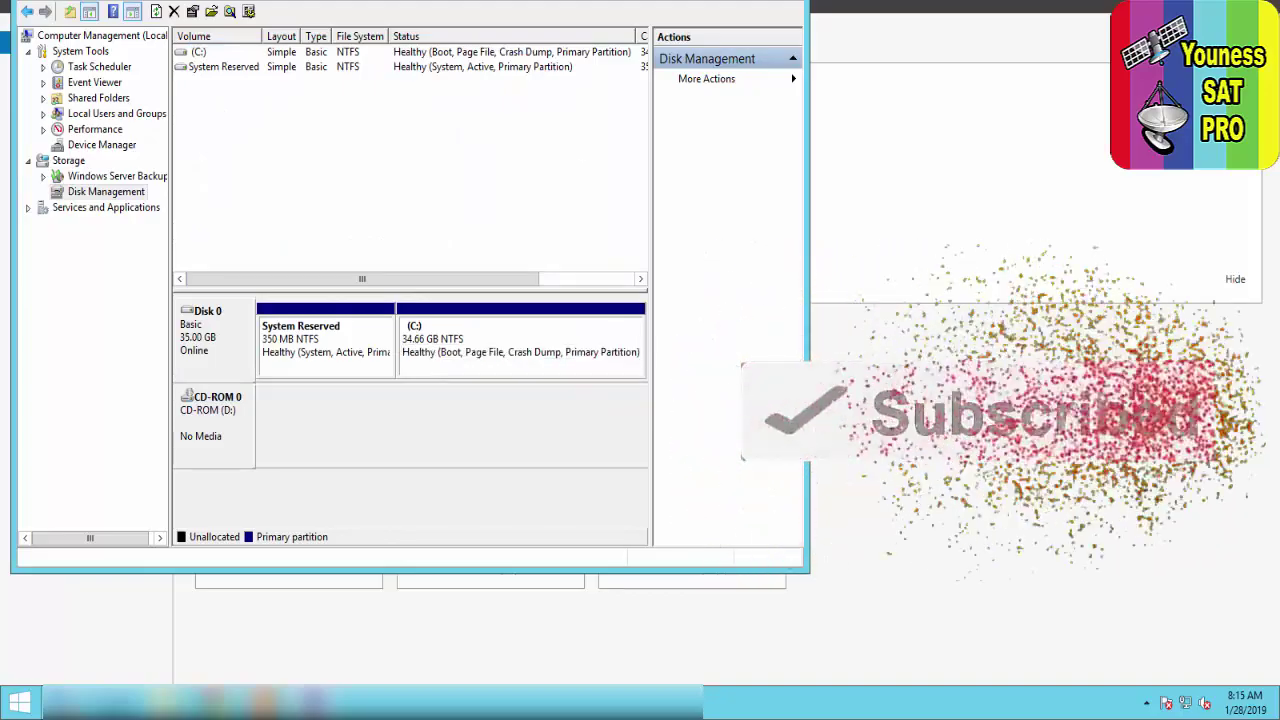
{"action": "left_click", "coordinate": [390, 590]}
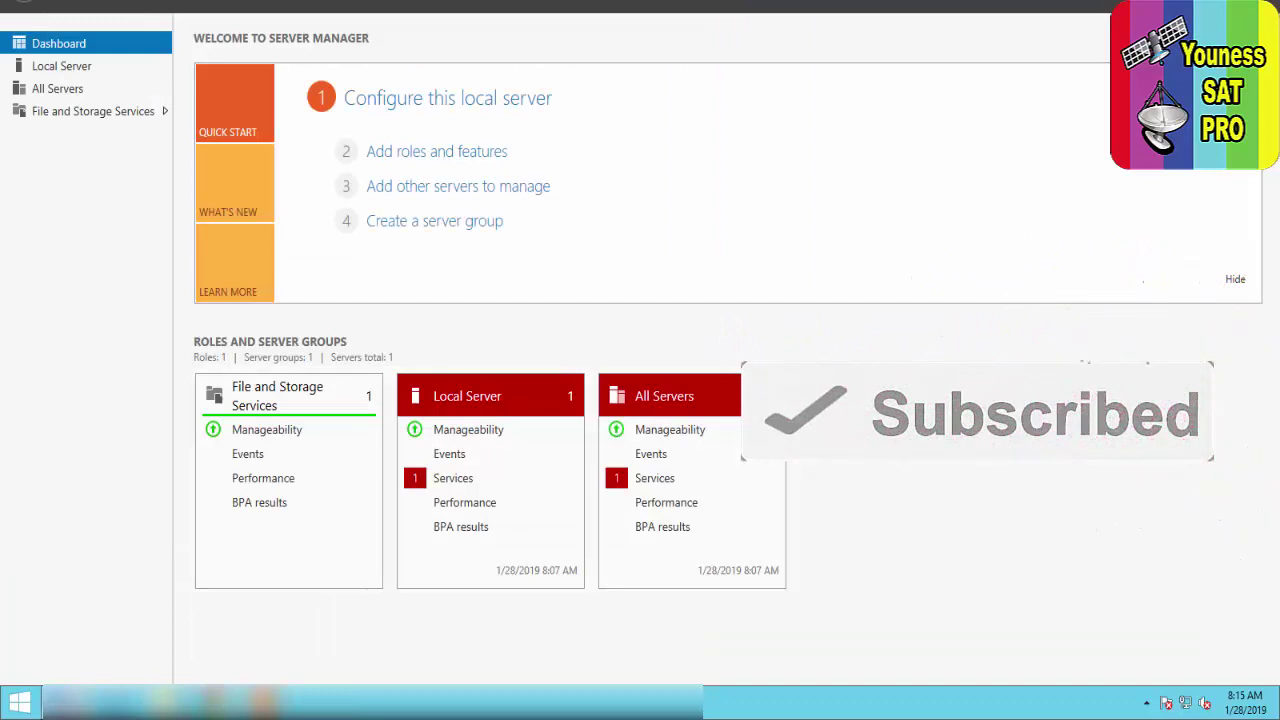
- Check the size and free space of Local Disk (C:) in This PC, then close the window
{"action": "left_click", "coordinate": [165, 700]}
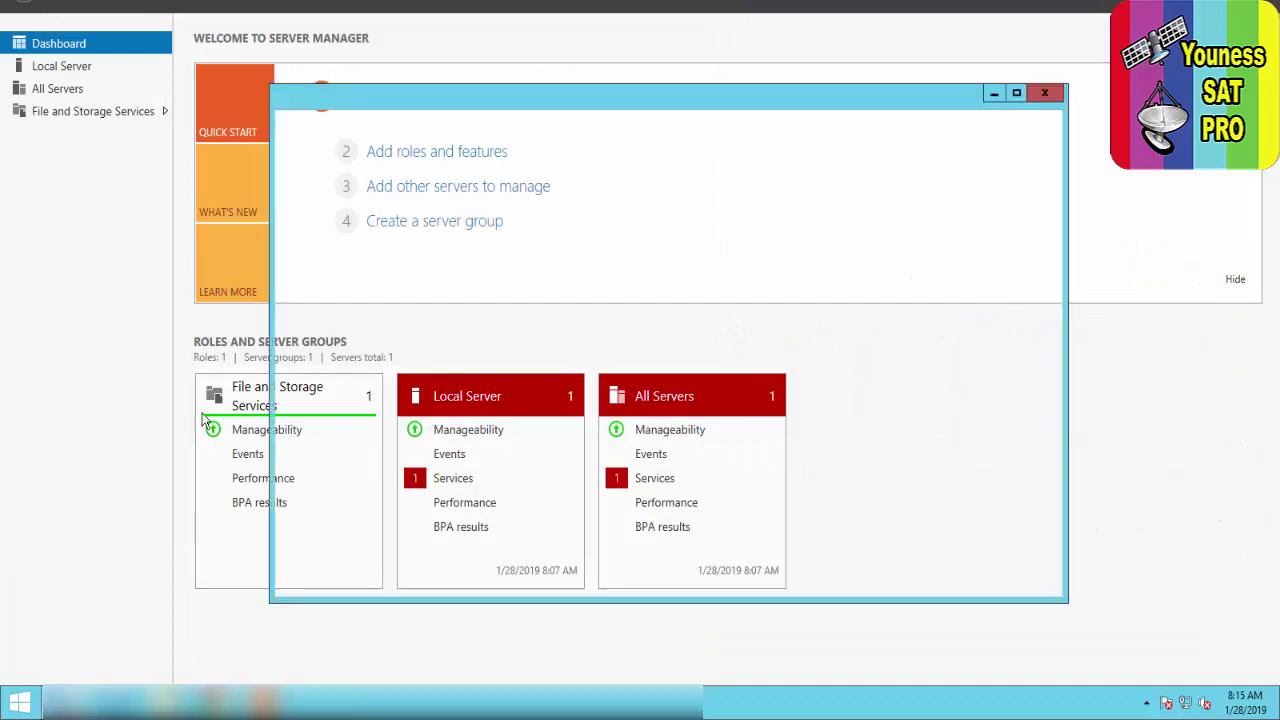
{"action": "left_click", "coordinate": [521, 346]}
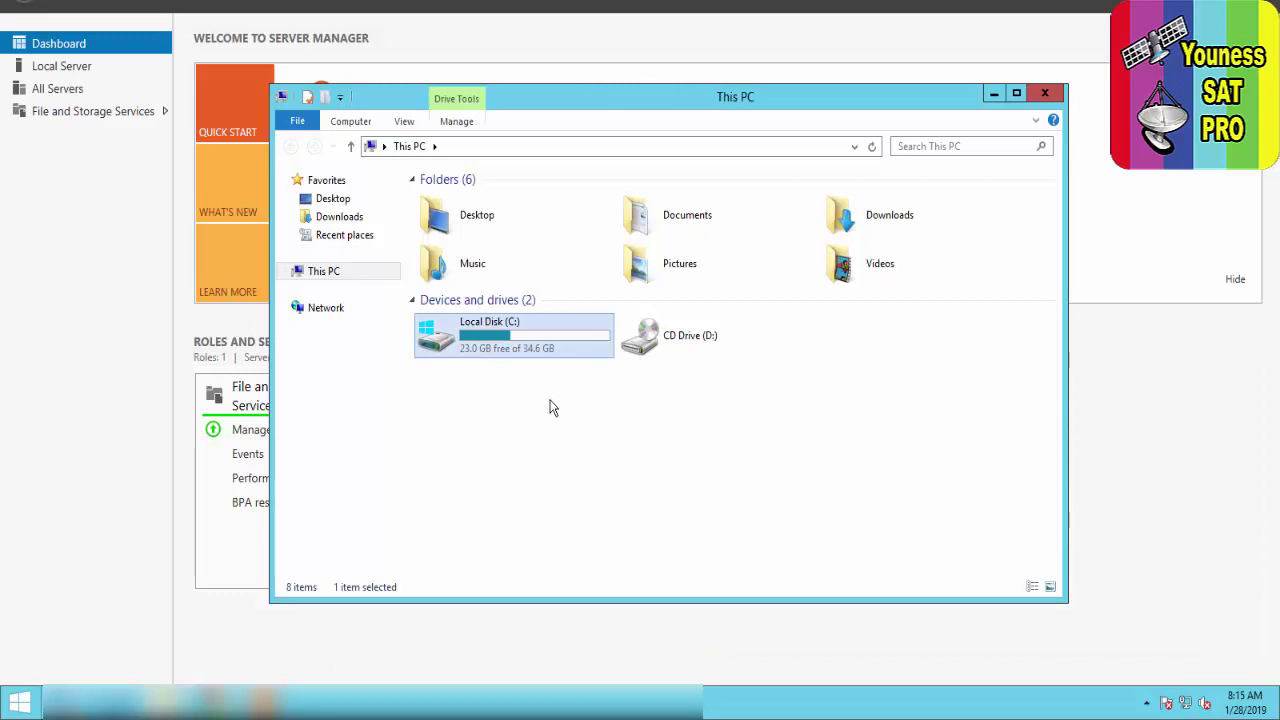
{"action": "left_click", "coordinate": [551, 403]}
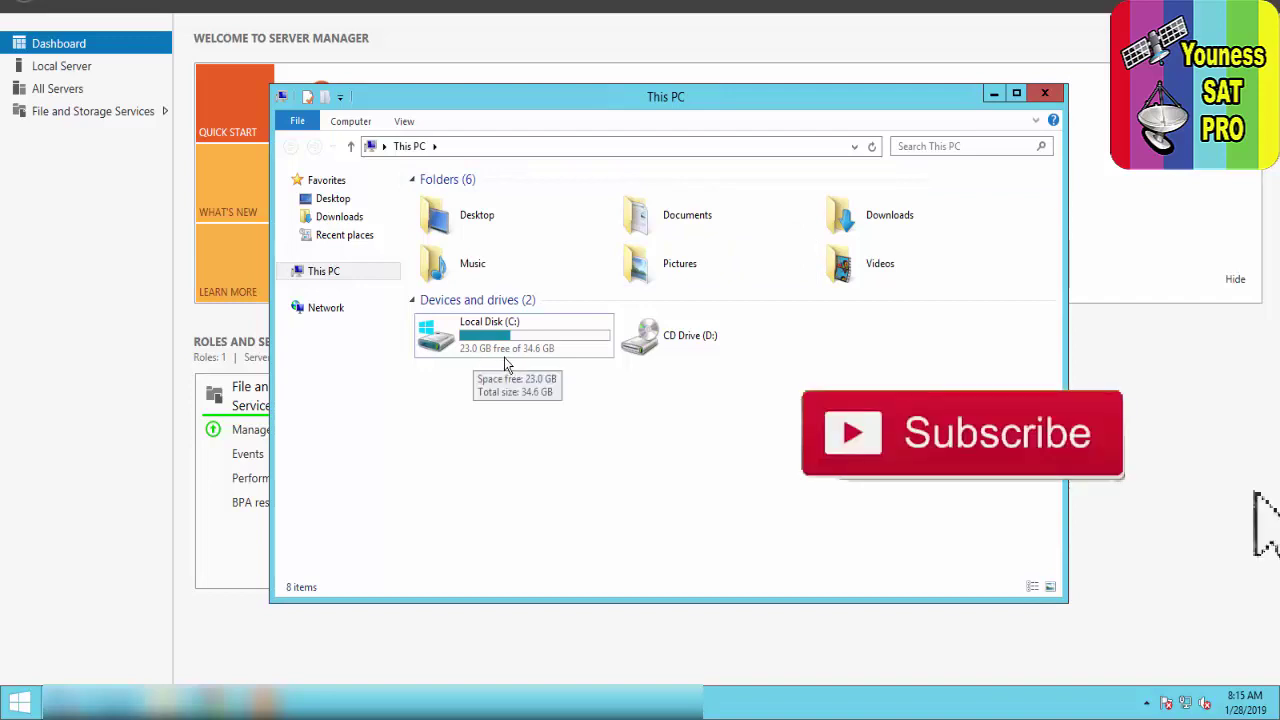
{"action": "left_click", "coordinate": [1055, 93]}
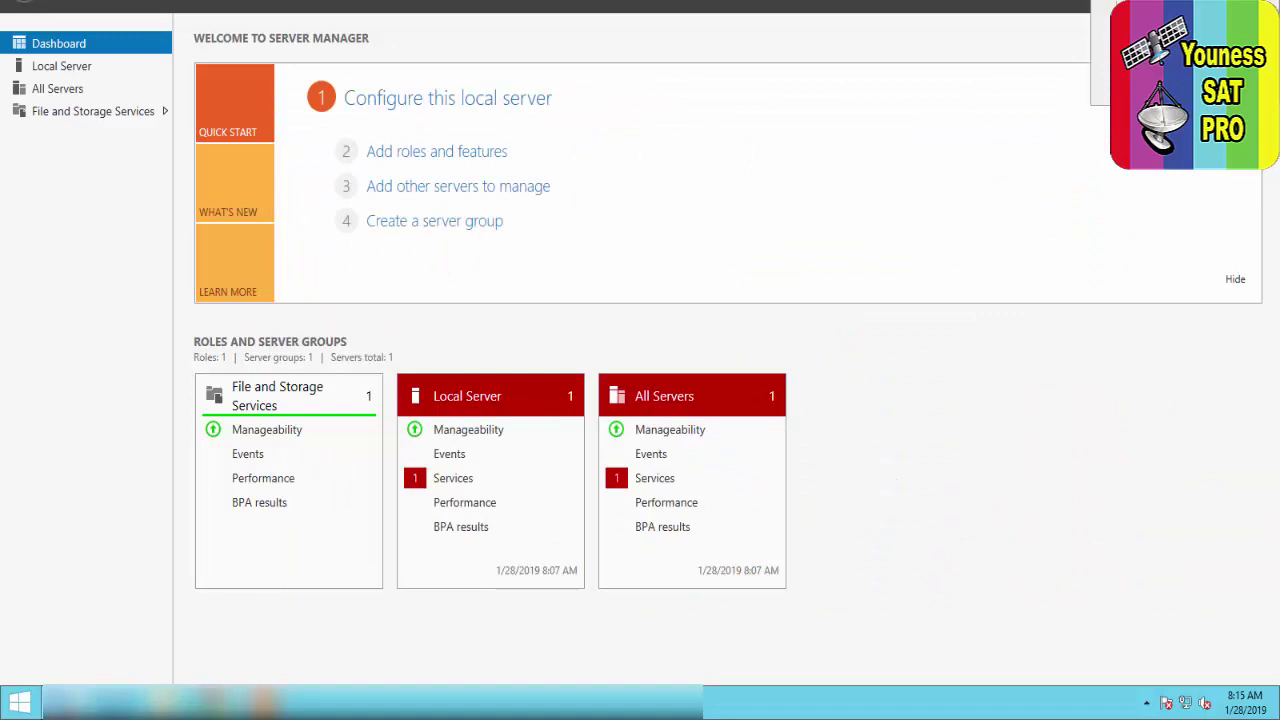
- Install .NET Framework 3.5 Features on the local server with a role-based installation, without an alternate source path, and close the wizard
{"action": "left_click", "coordinate": [1180, 8]}
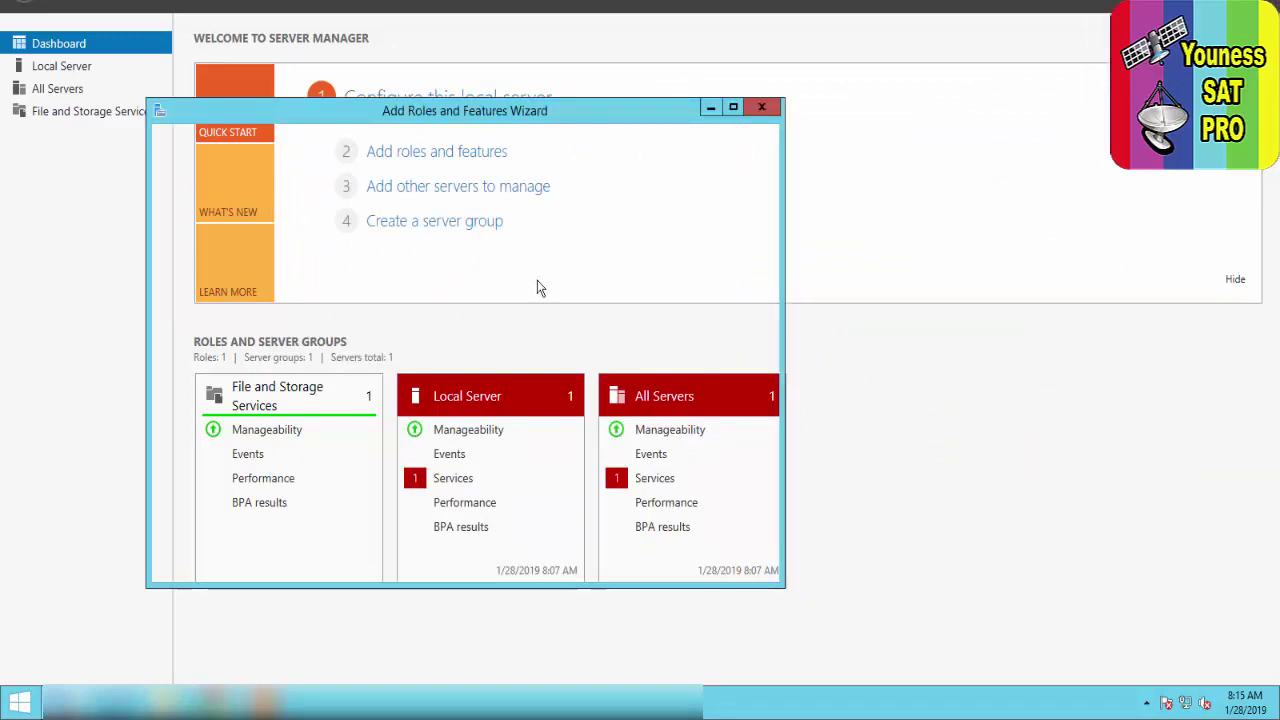
{"action": "left_click", "coordinate": [580, 564]}
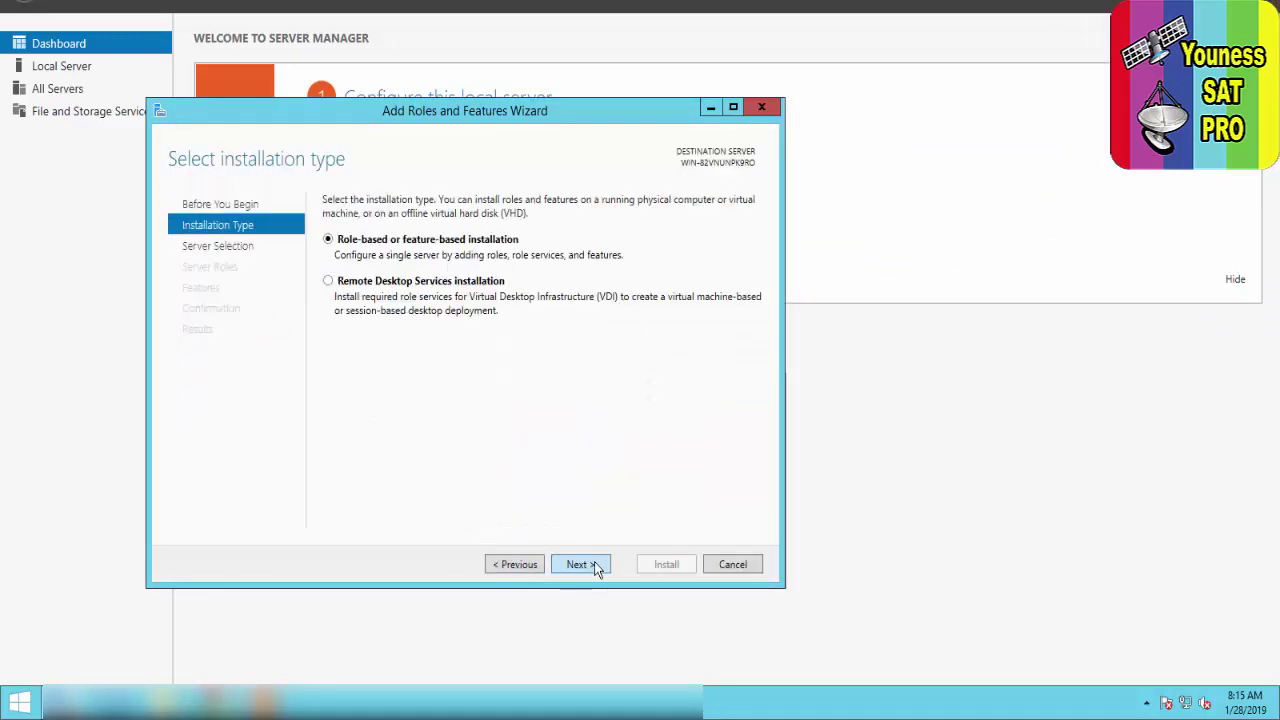
{"action": "left_click", "coordinate": [598, 566]}
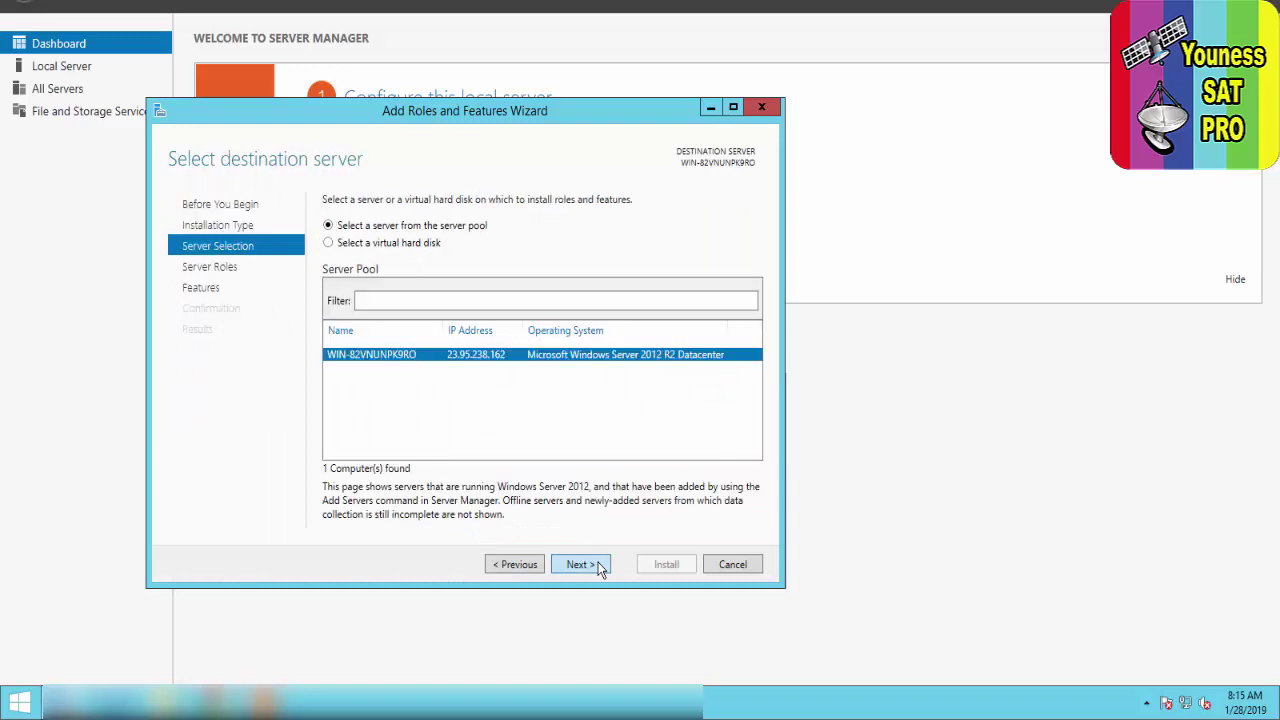
{"action": "left_click", "coordinate": [598, 562]}
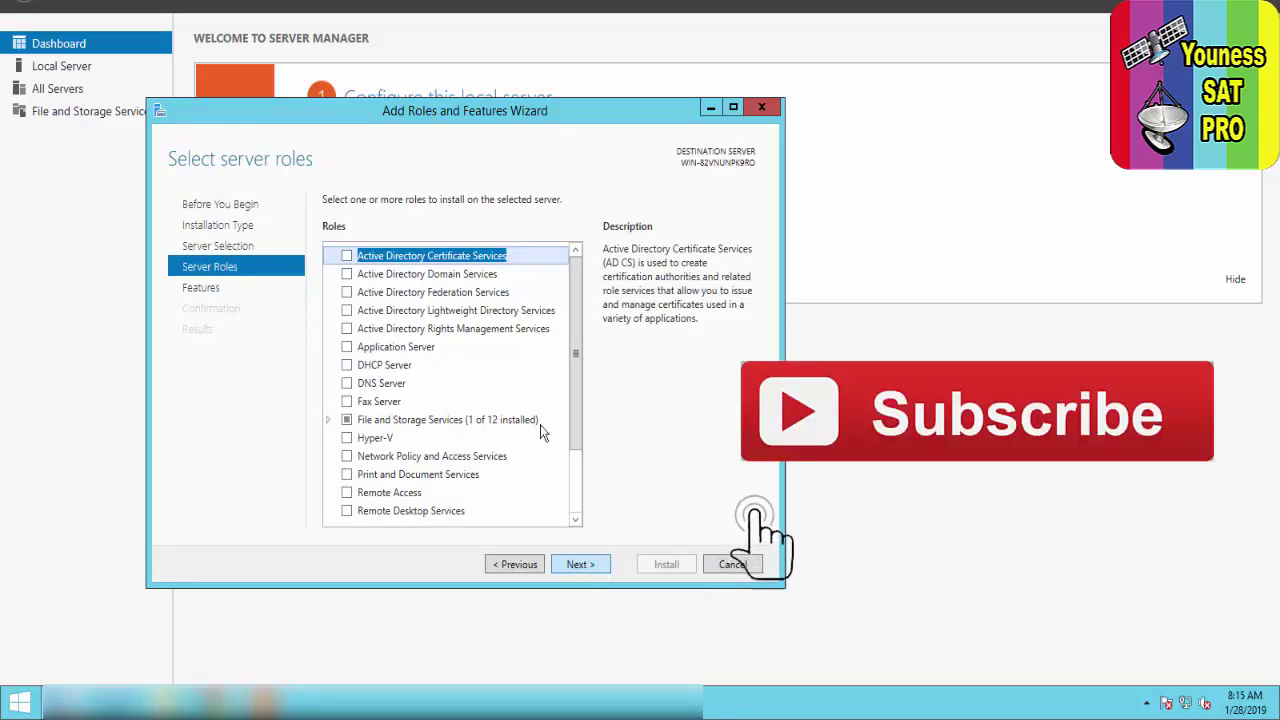
{"action": "left_click", "coordinate": [591, 566]}
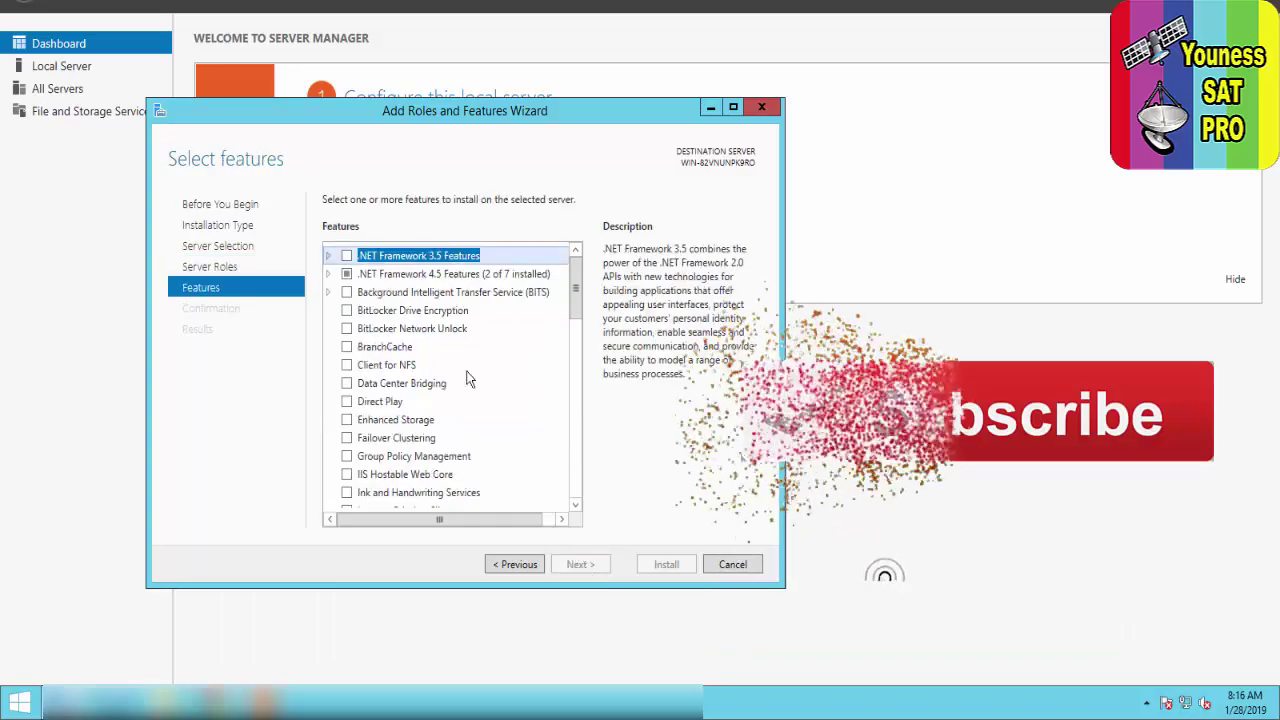
{"action": "left_click", "coordinate": [346, 256]}
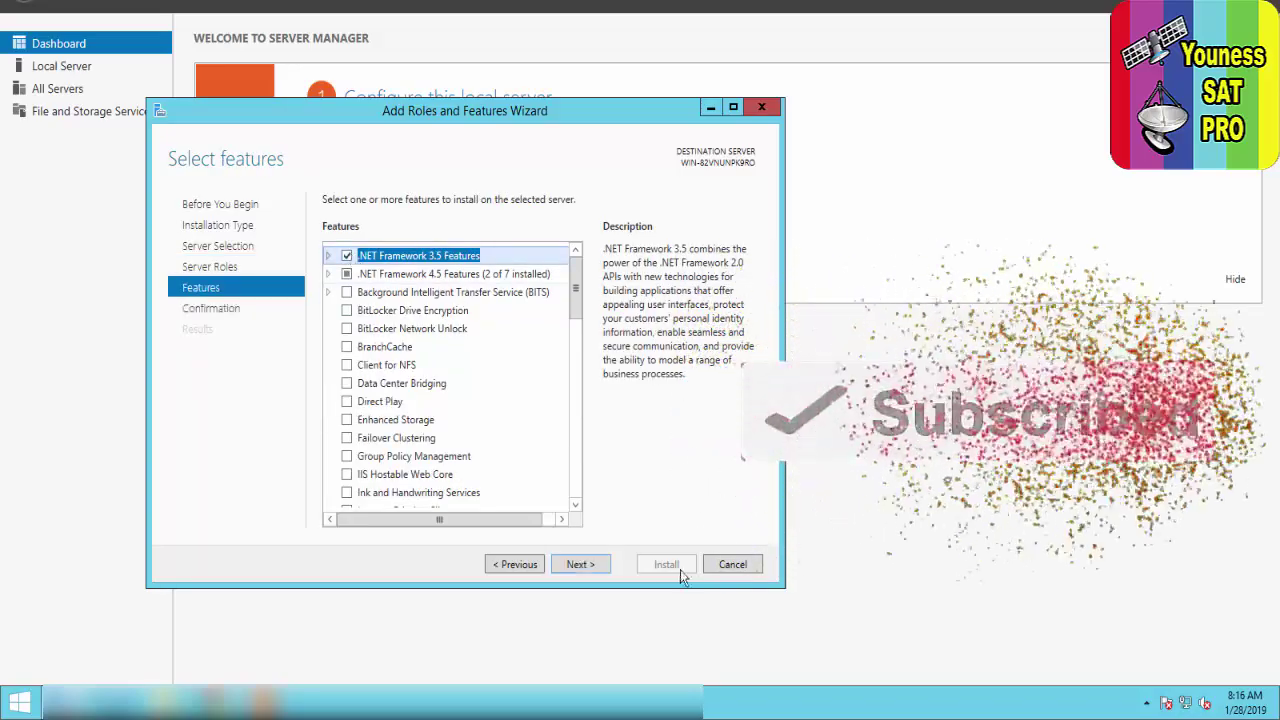
{"action": "left_click", "coordinate": [601, 563]}
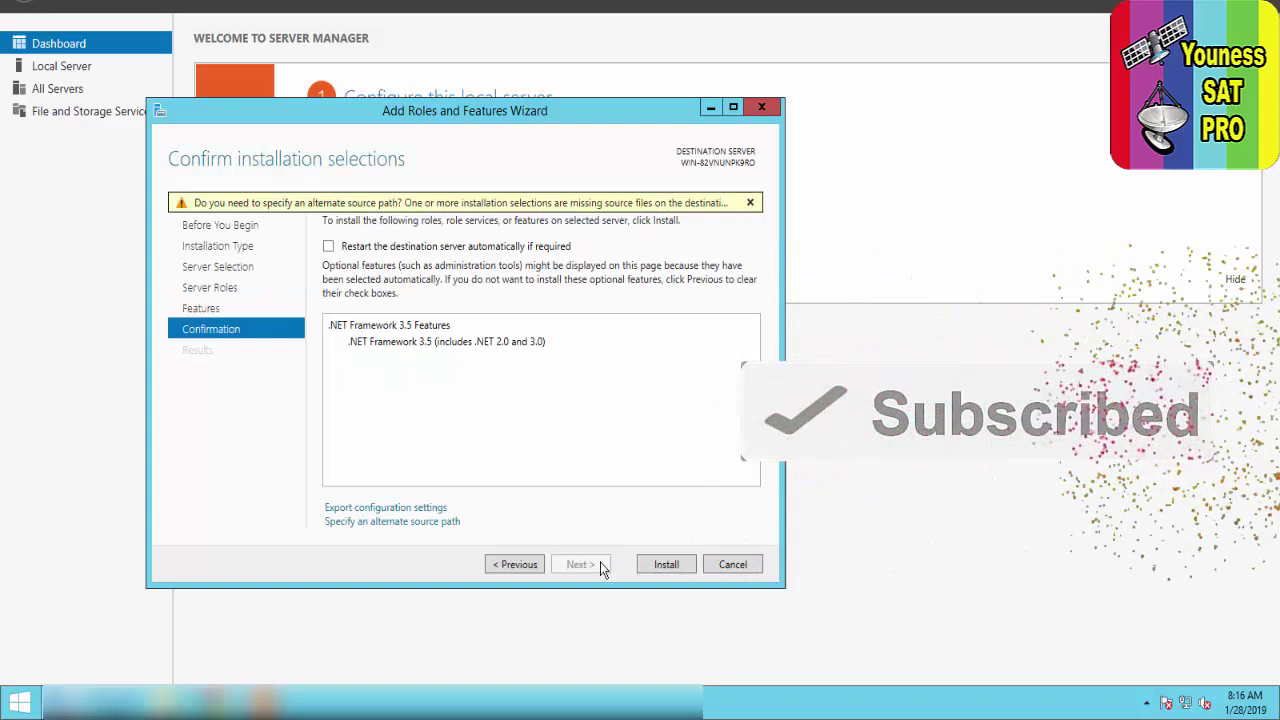
{"action": "left_click", "coordinate": [662, 566]}
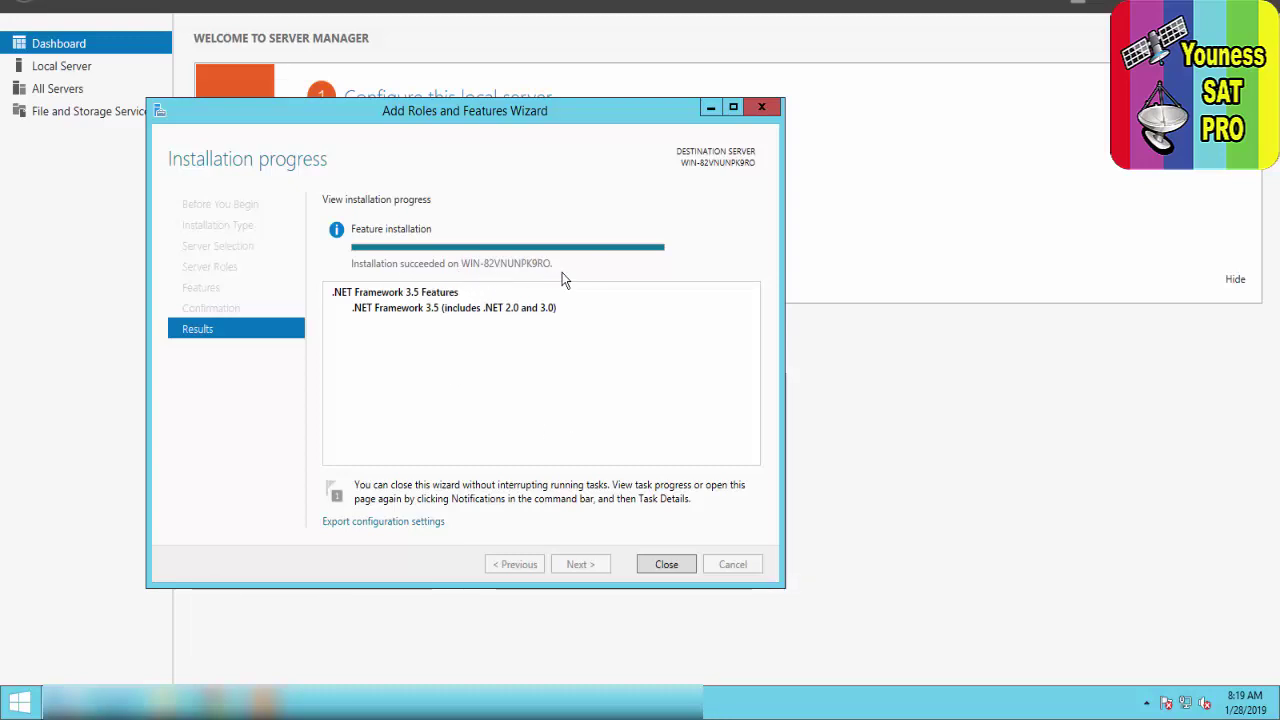
{"action": "left_click", "coordinate": [660, 568]}
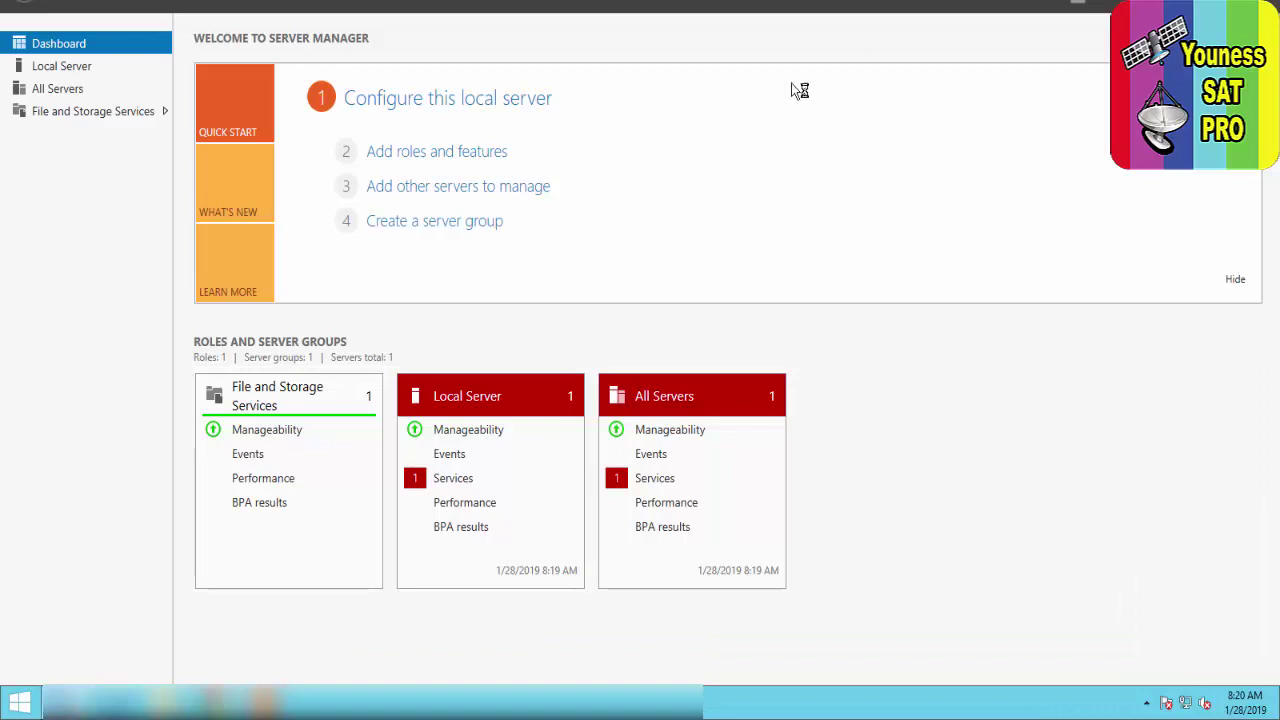
- Switch to the Shorte.st mining application page in the web browser and request the miner app download
{"action": "left_click", "coordinate": [68, 702]}
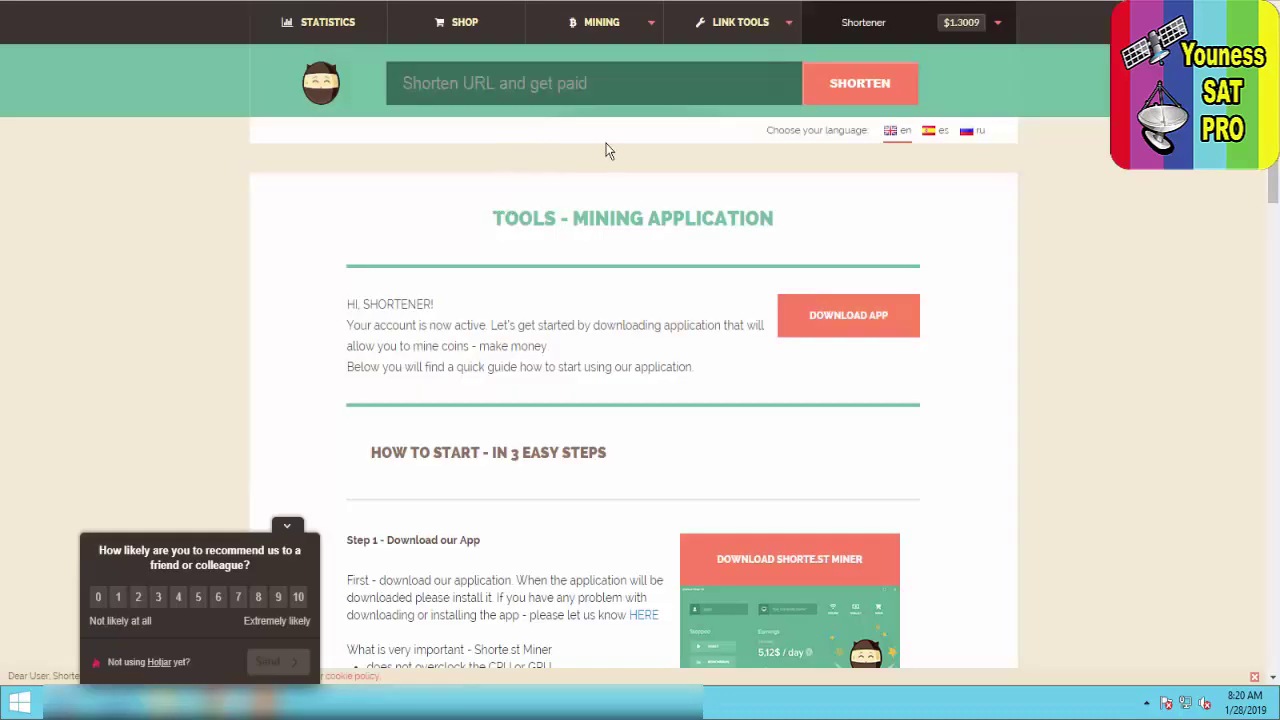
{"action": "left_click", "coordinate": [855, 320]}
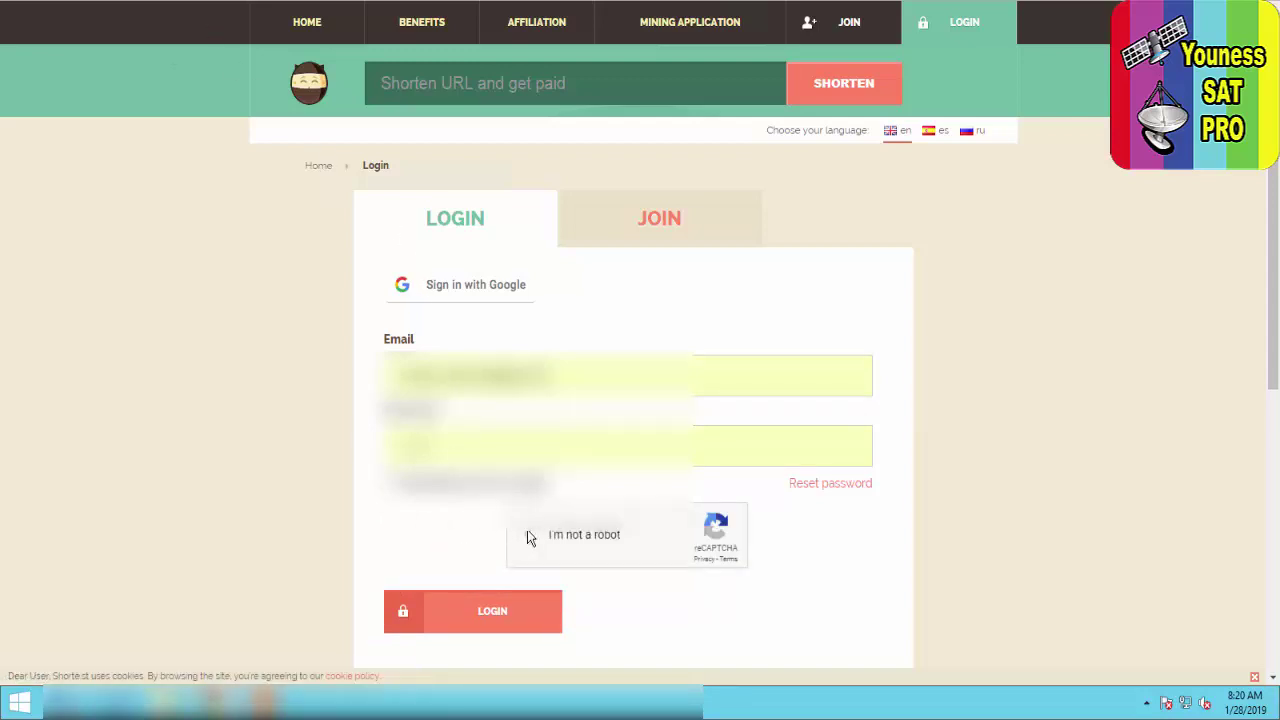
- Complete the login form's reCAPTCHA check, answering the traffic lights and crosswalks image challenges, and log in with the filled-in credentials
{"action": "left_click", "coordinate": [528, 536]}
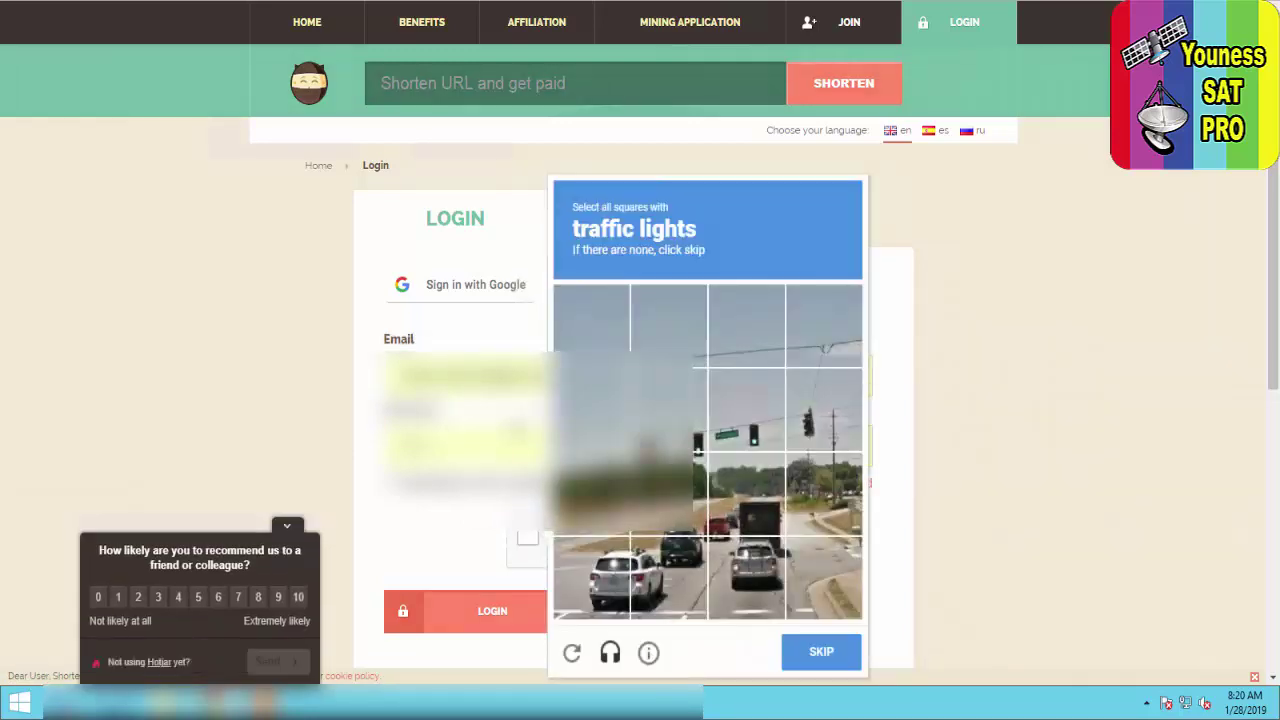
{"action": "left_click", "coordinate": [747, 494]}
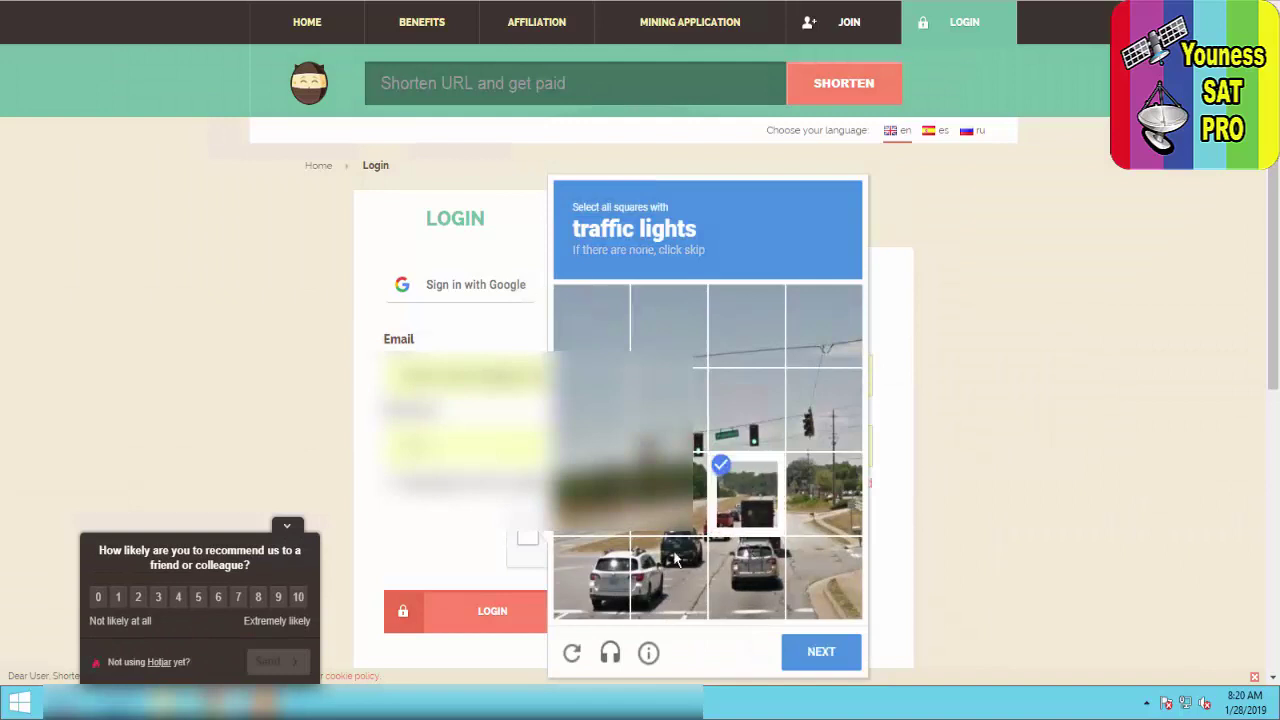
{"action": "left_click", "coordinate": [747, 578]}
{"action": "left_click", "coordinate": [669, 578]}
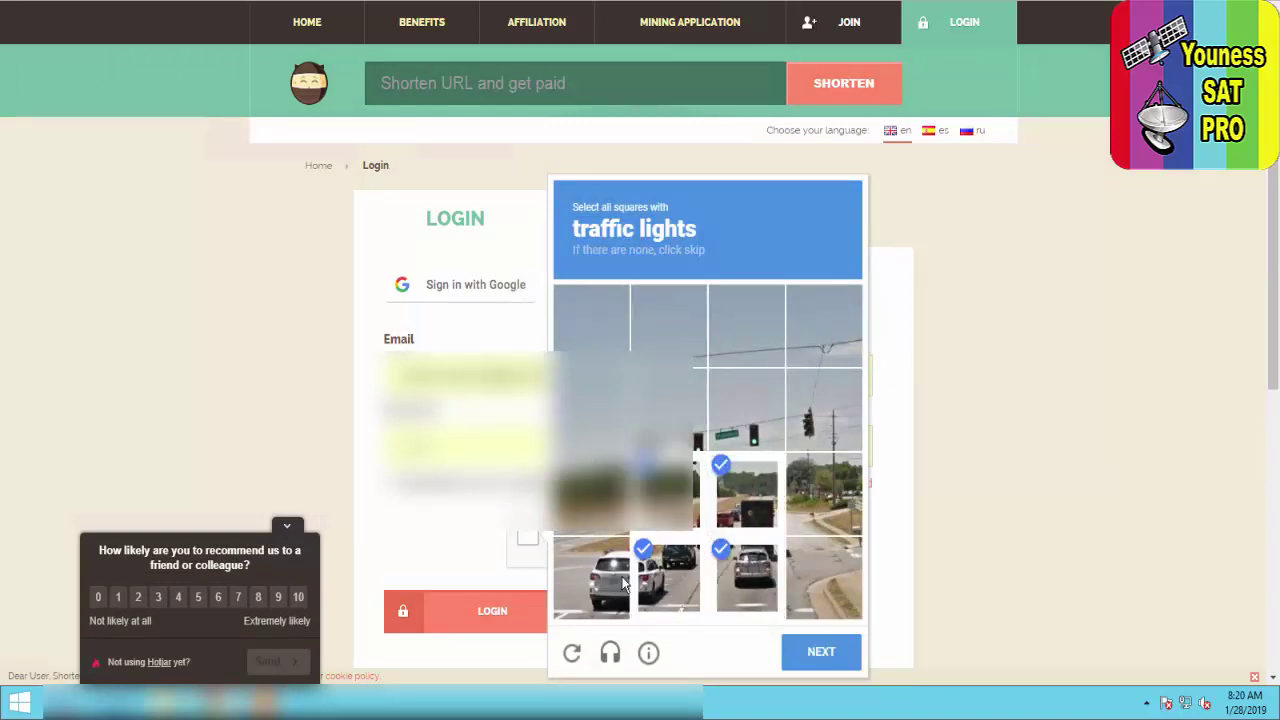
{"action": "left_click", "coordinate": [848, 653]}
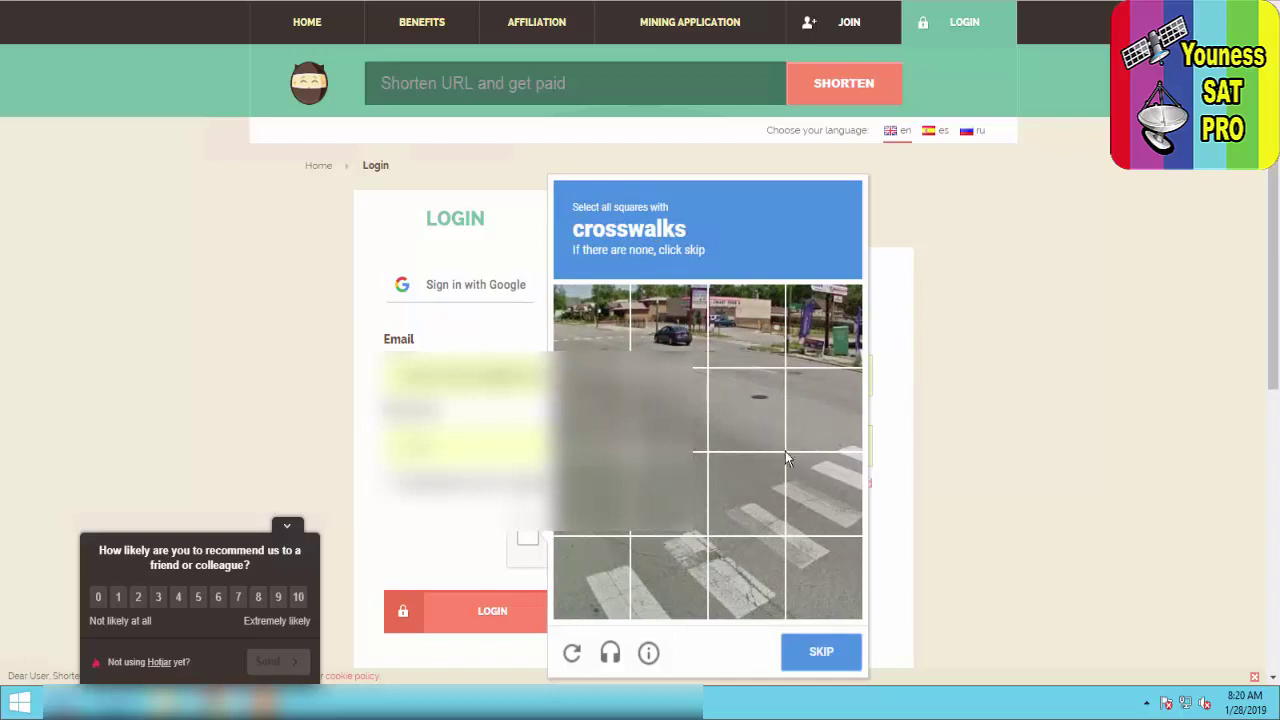
{"action": "left_click", "coordinate": [830, 490]}
{"action": "left_click", "coordinate": [755, 580]}
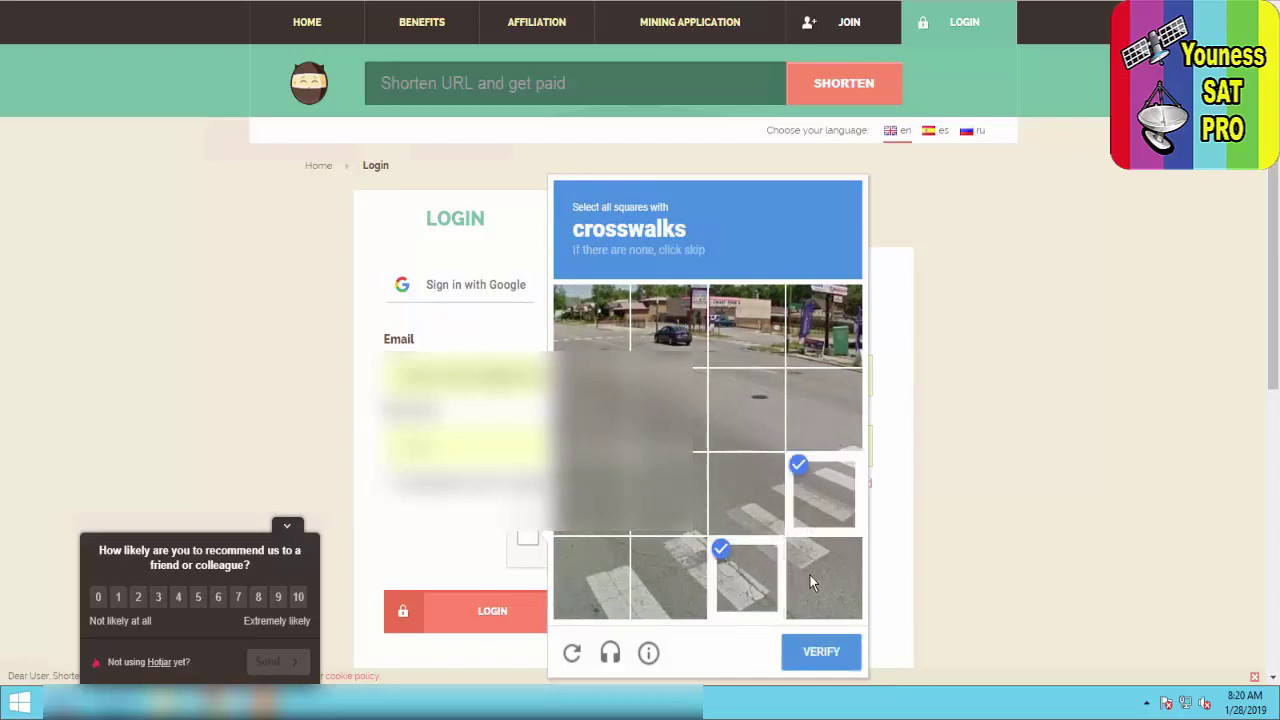
{"action": "left_click", "coordinate": [810, 575]}
{"action": "left_click", "coordinate": [725, 520]}
{"action": "left_click", "coordinate": [641, 586]}
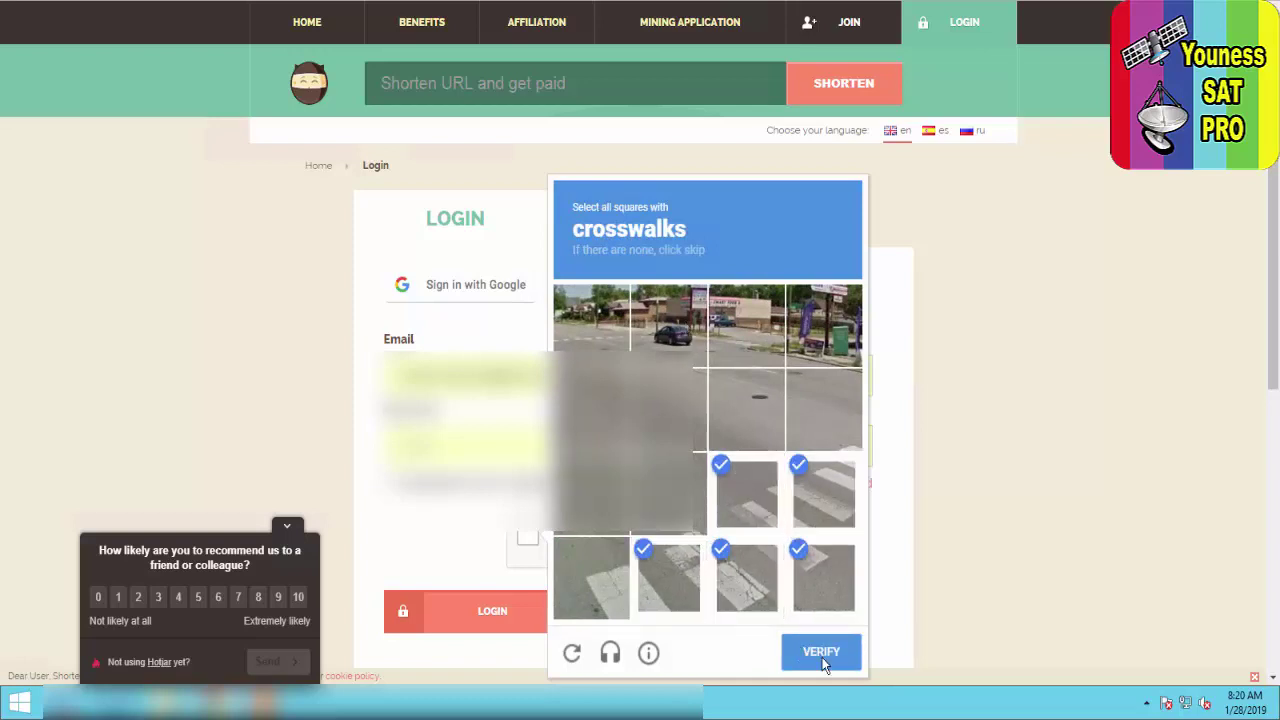
{"action": "left_click", "coordinate": [582, 606]}
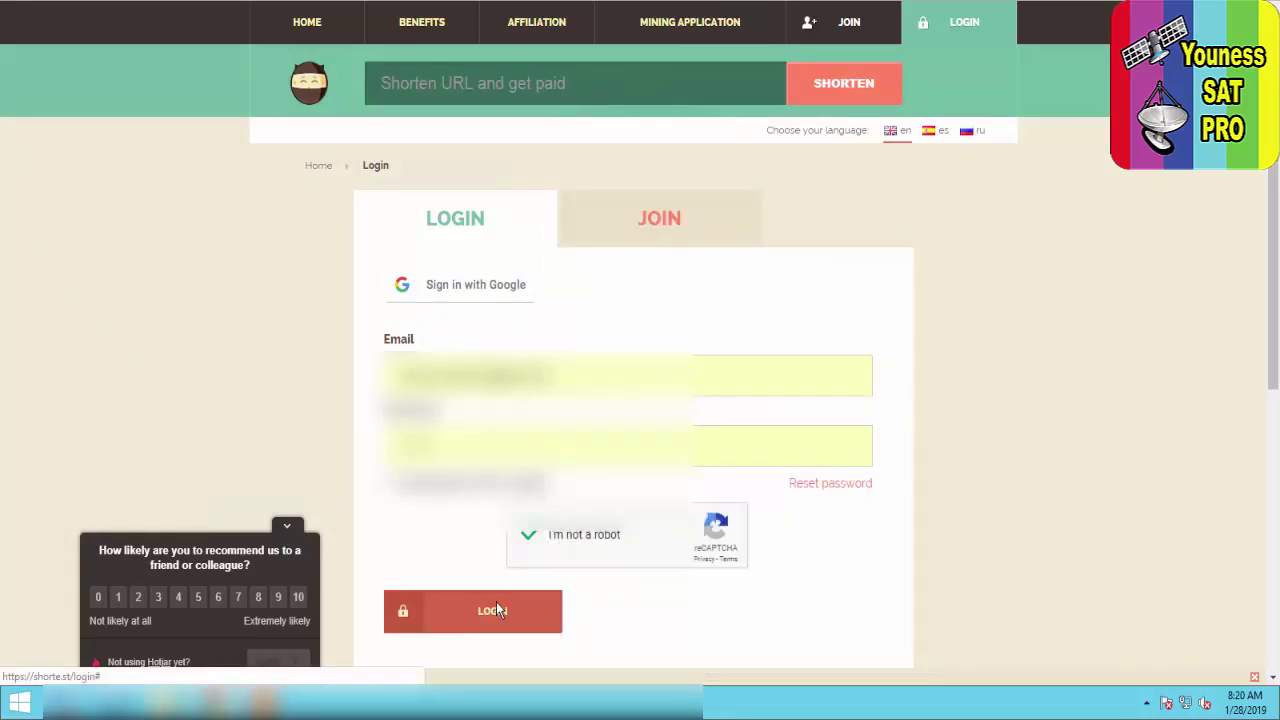
{"action": "left_click", "coordinate": [496, 610]}
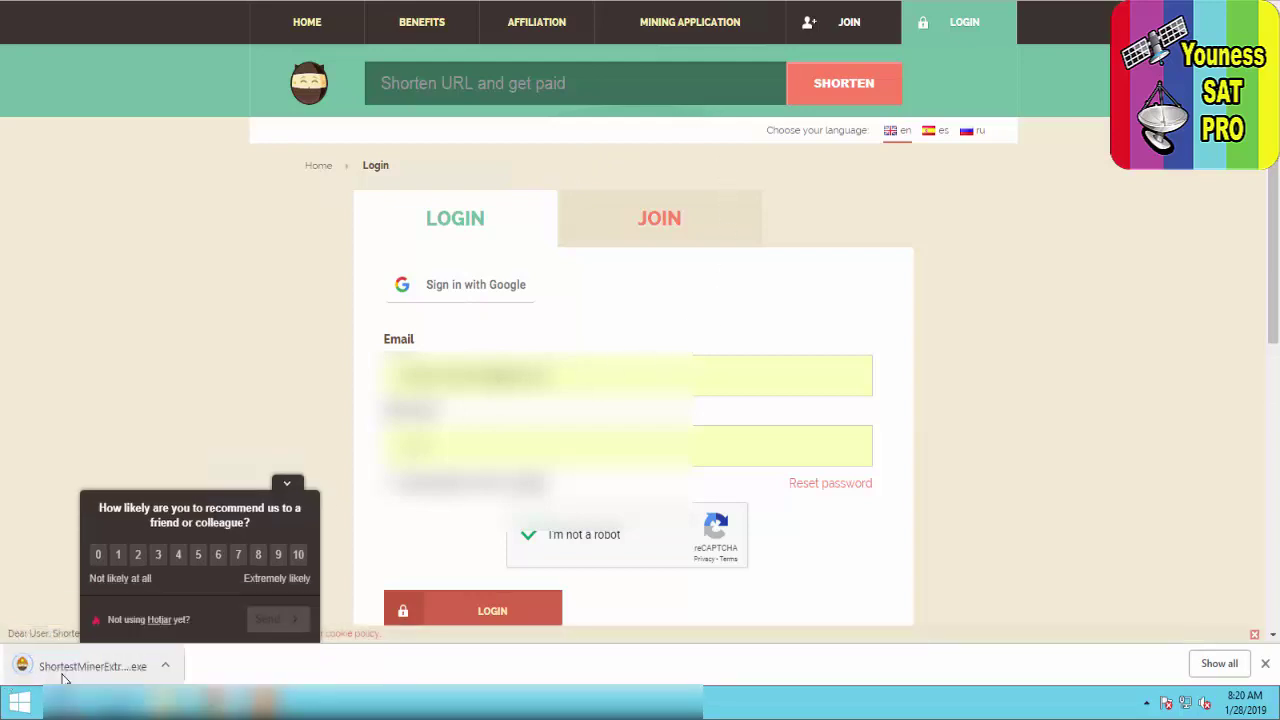
- Open the downloaded ShortestMinerExtractor executable and allow it to run past the security warning
{"action": "left_click", "coordinate": [62, 670]}
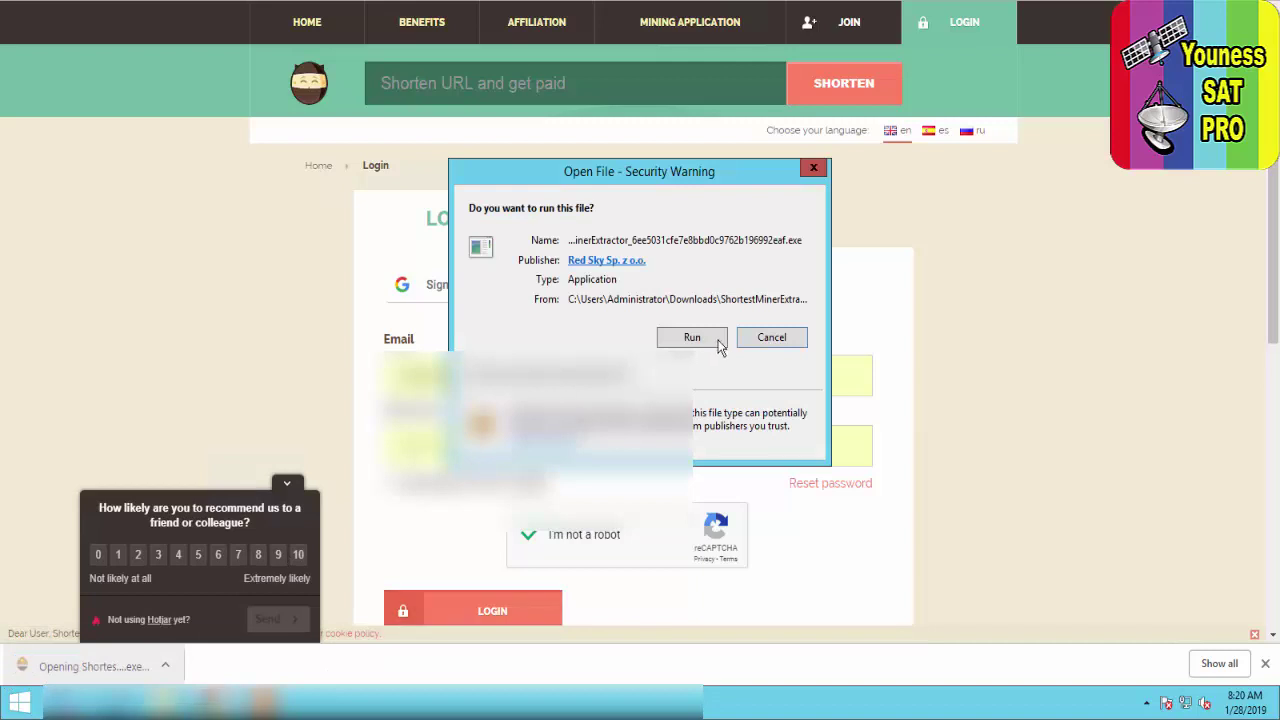
{"action": "left_click", "coordinate": [719, 342]}
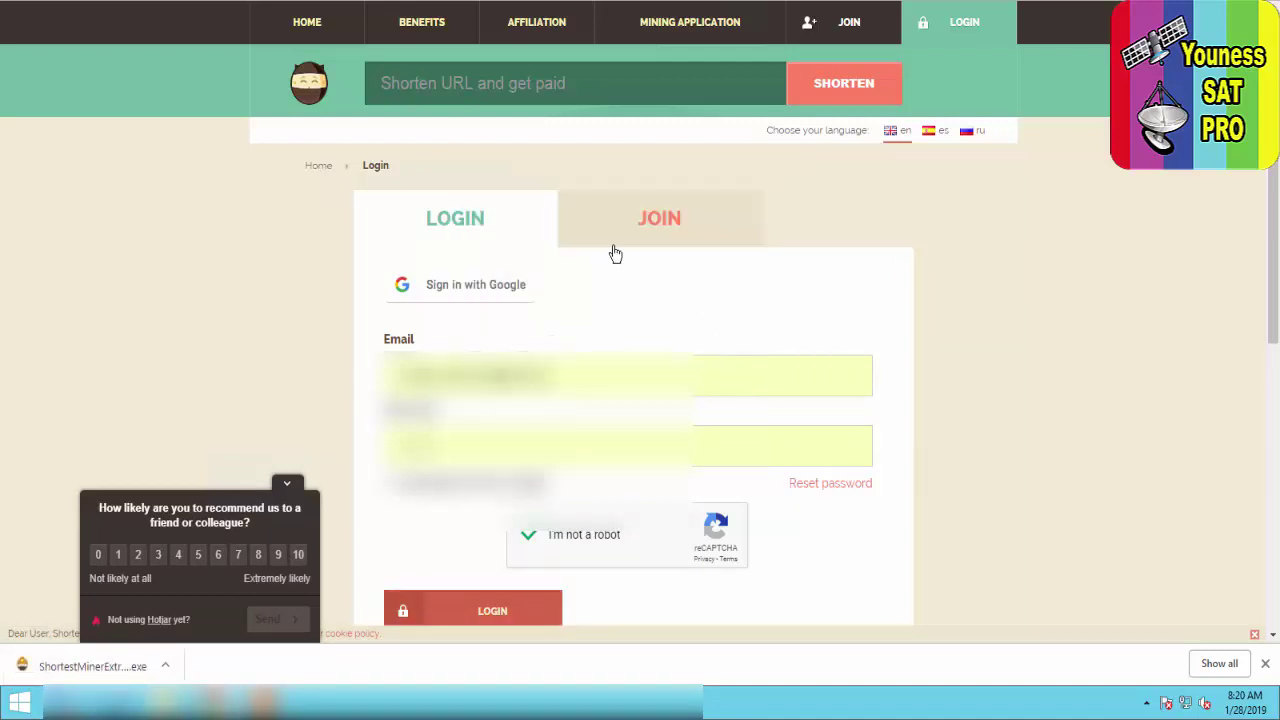
- Reload the Shorte.st login page and open the Miner App page of the account
{"action": "right_click", "coordinate": [1060, 77]}
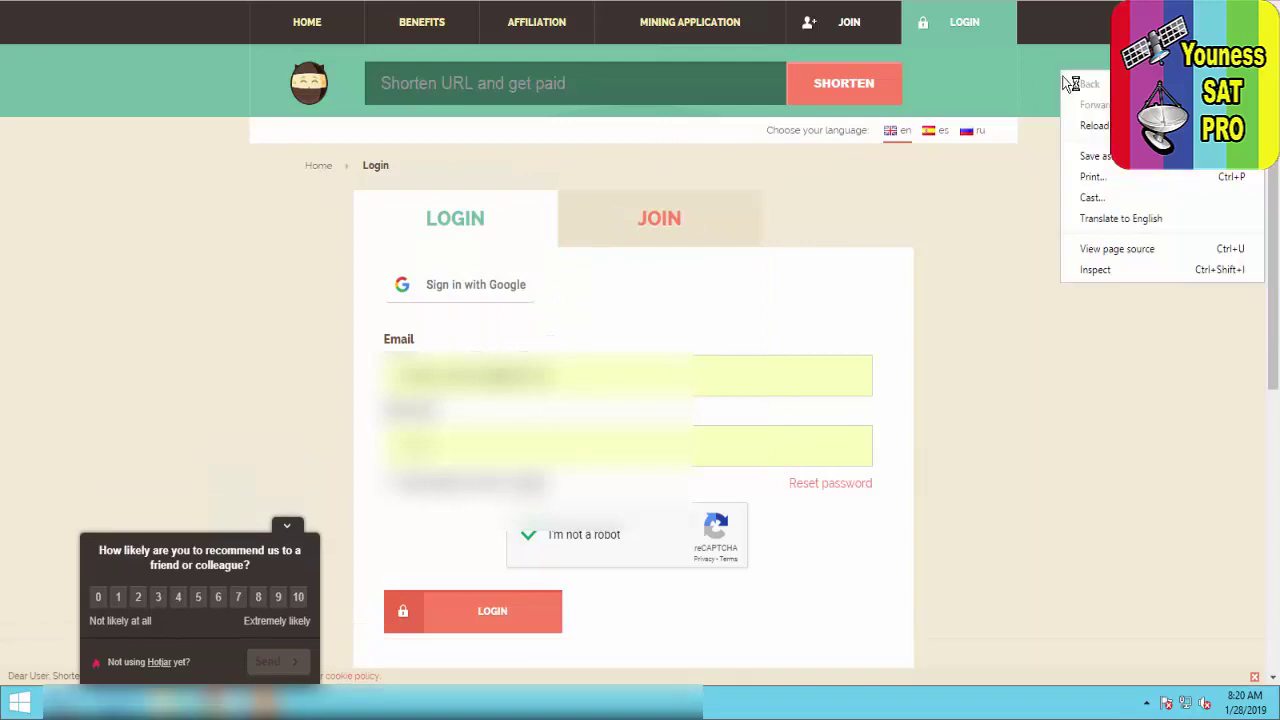
{"action": "left_click", "coordinate": [1097, 126]}
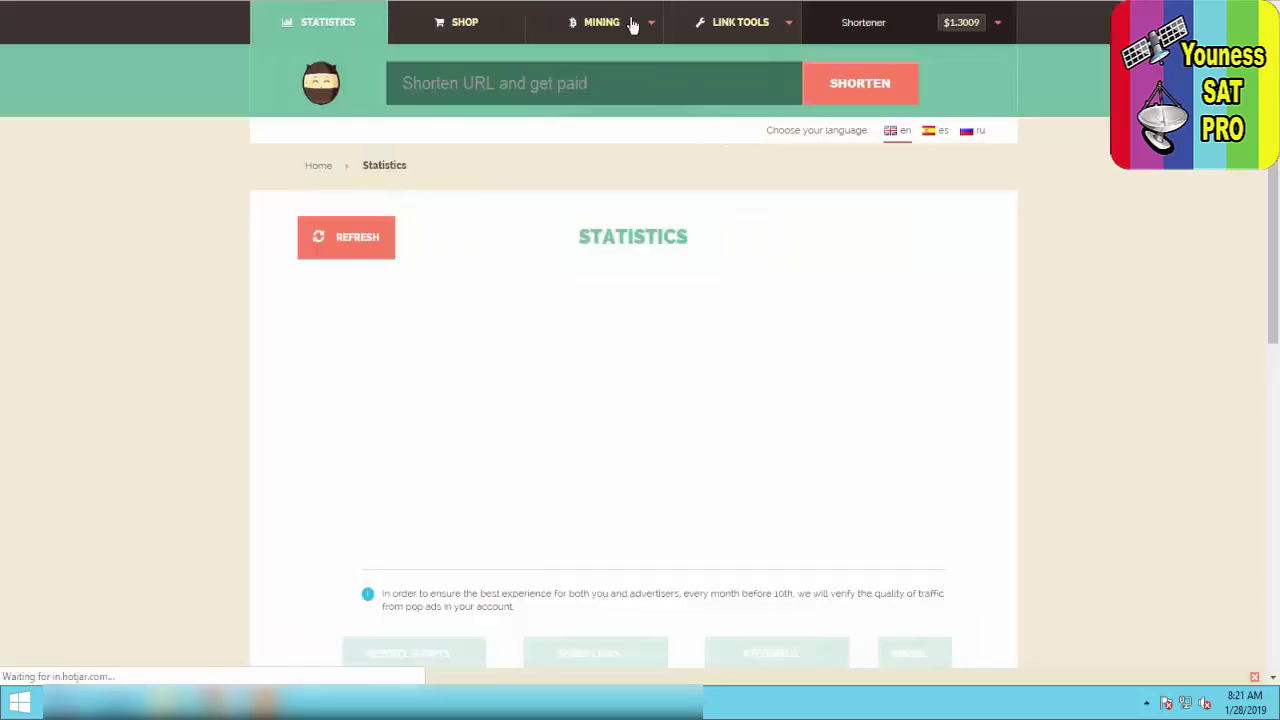
{"action": "mouse_move", "coordinate": [612, 38]}
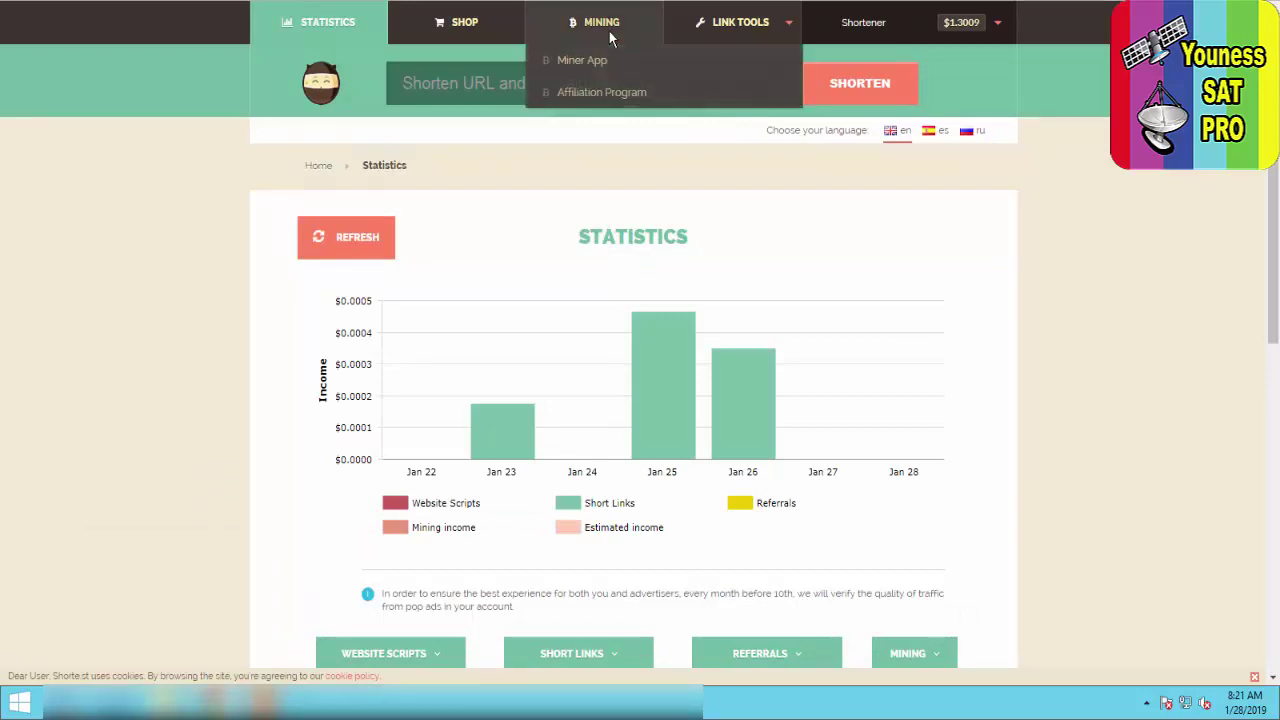
{"action": "left_click", "coordinate": [601, 61]}
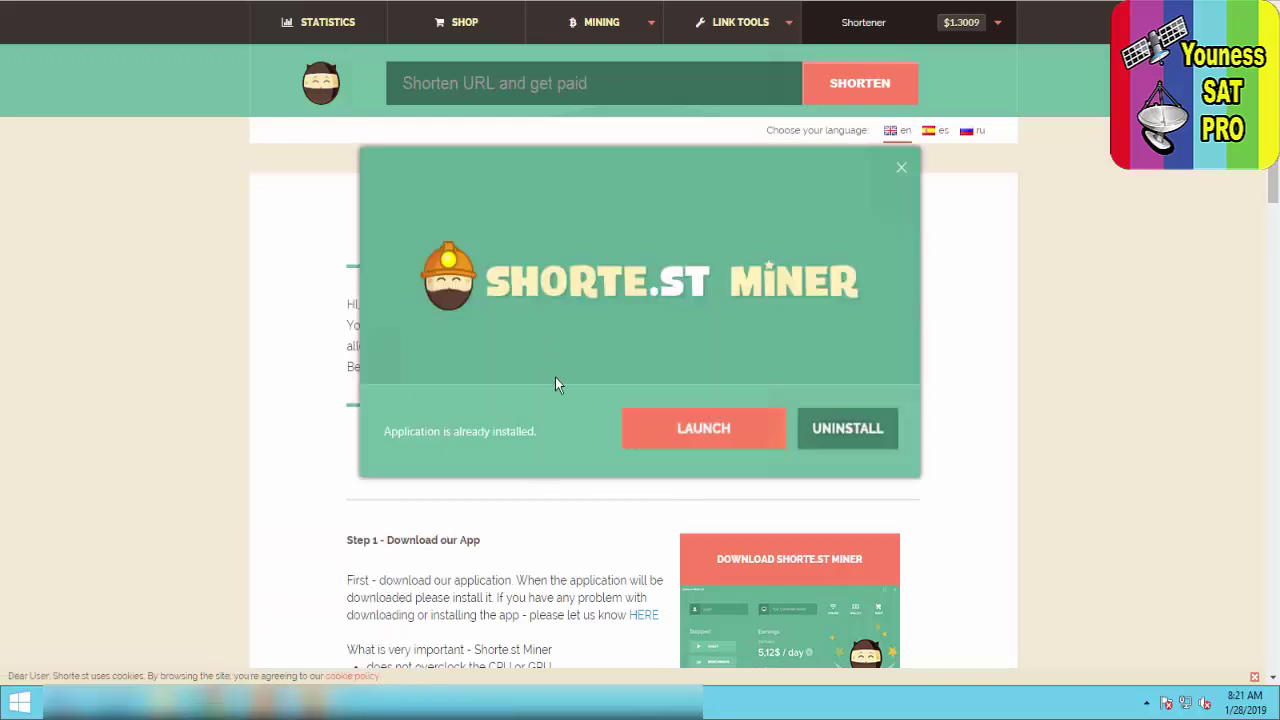
- Launch the installed Shorte.st Miner, view the setup guide's API token section, and accept the miner's Terms and Conditions of Use
{"action": "left_click", "coordinate": [697, 438]}
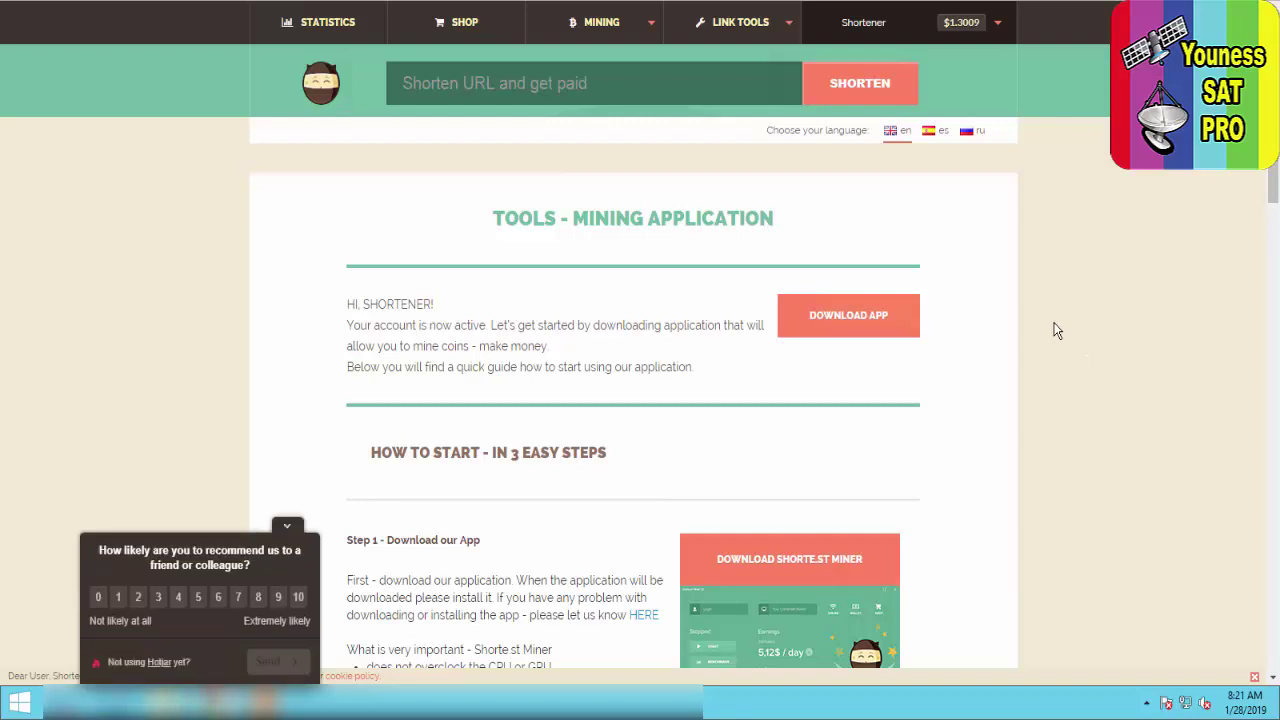
{"action": "scroll", "coordinate": [1057, 330], "scroll_direction": "down", "scroll_amount": 4}
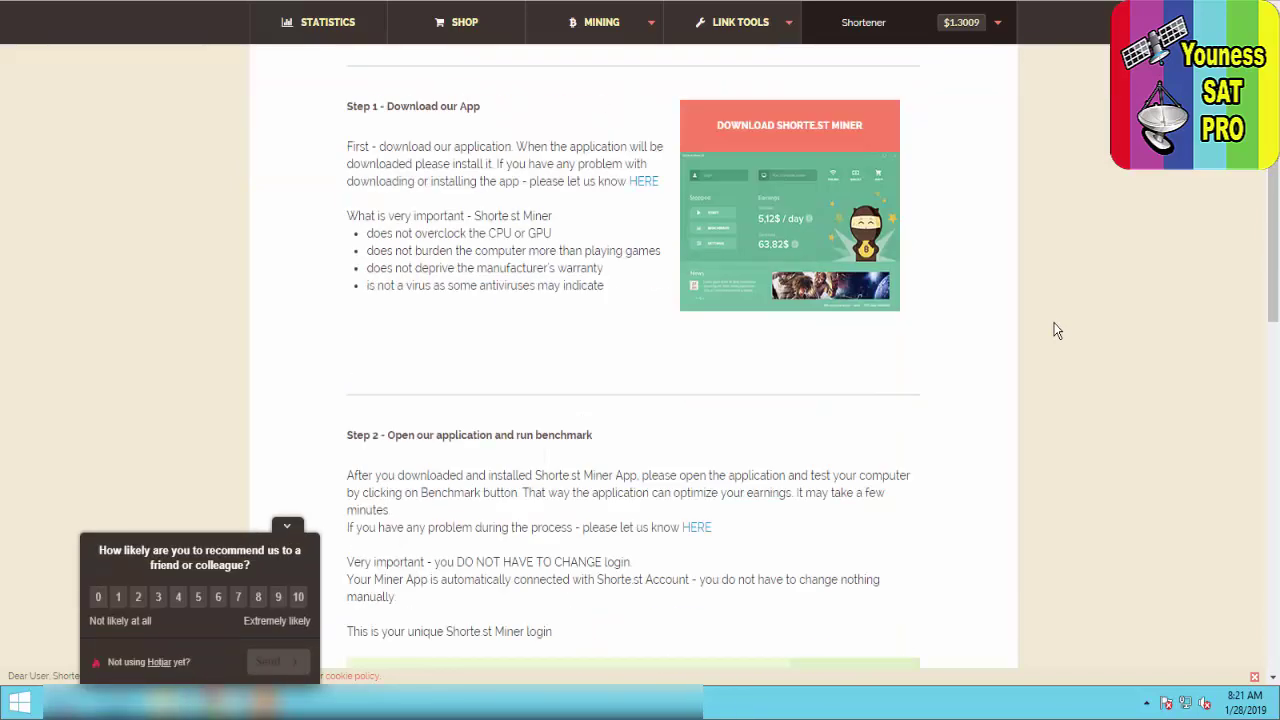
{"action": "scroll", "coordinate": [1057, 330], "scroll_direction": "down", "scroll_amount": 2}
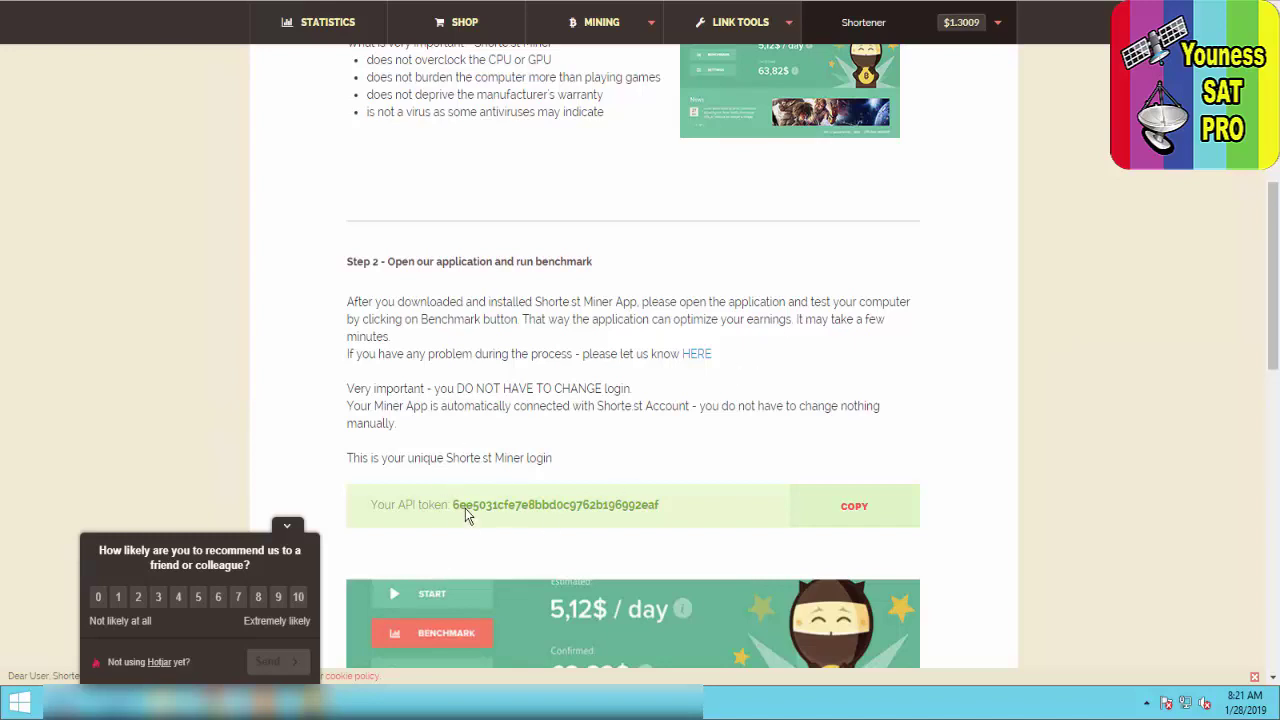
{"action": "left_click", "coordinate": [303, 701]}
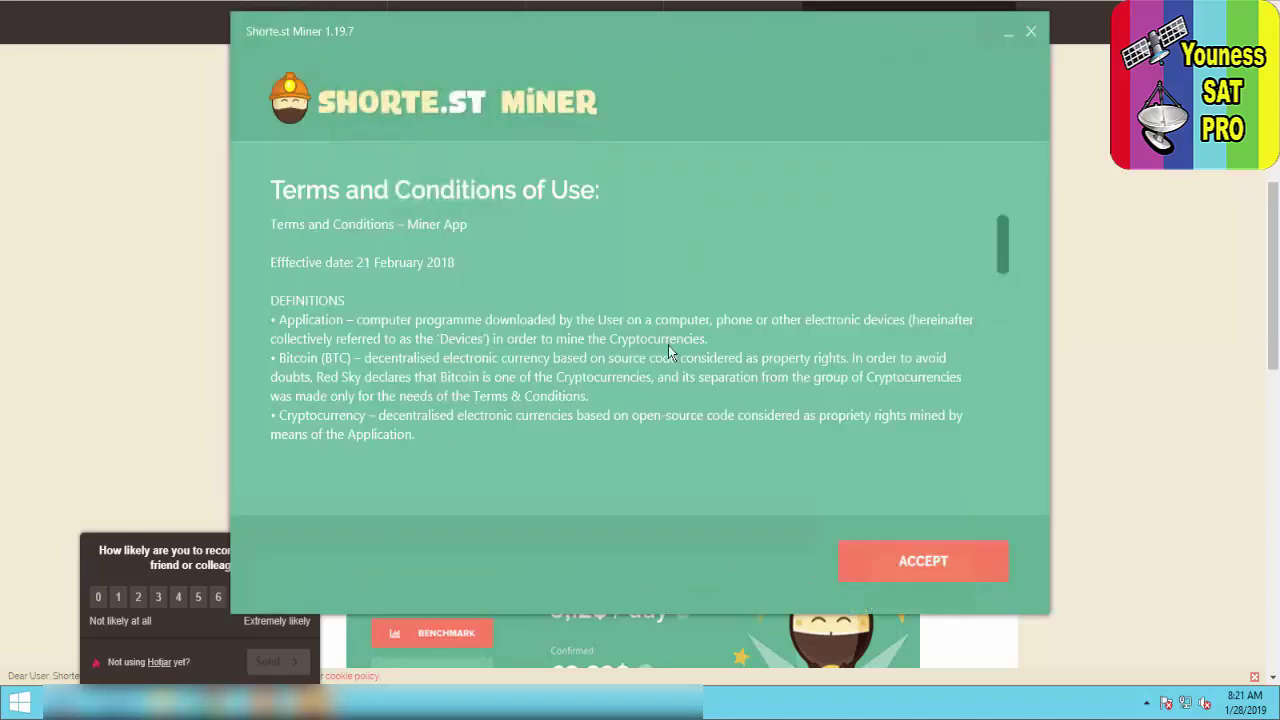
{"action": "left_click", "coordinate": [946, 564]}
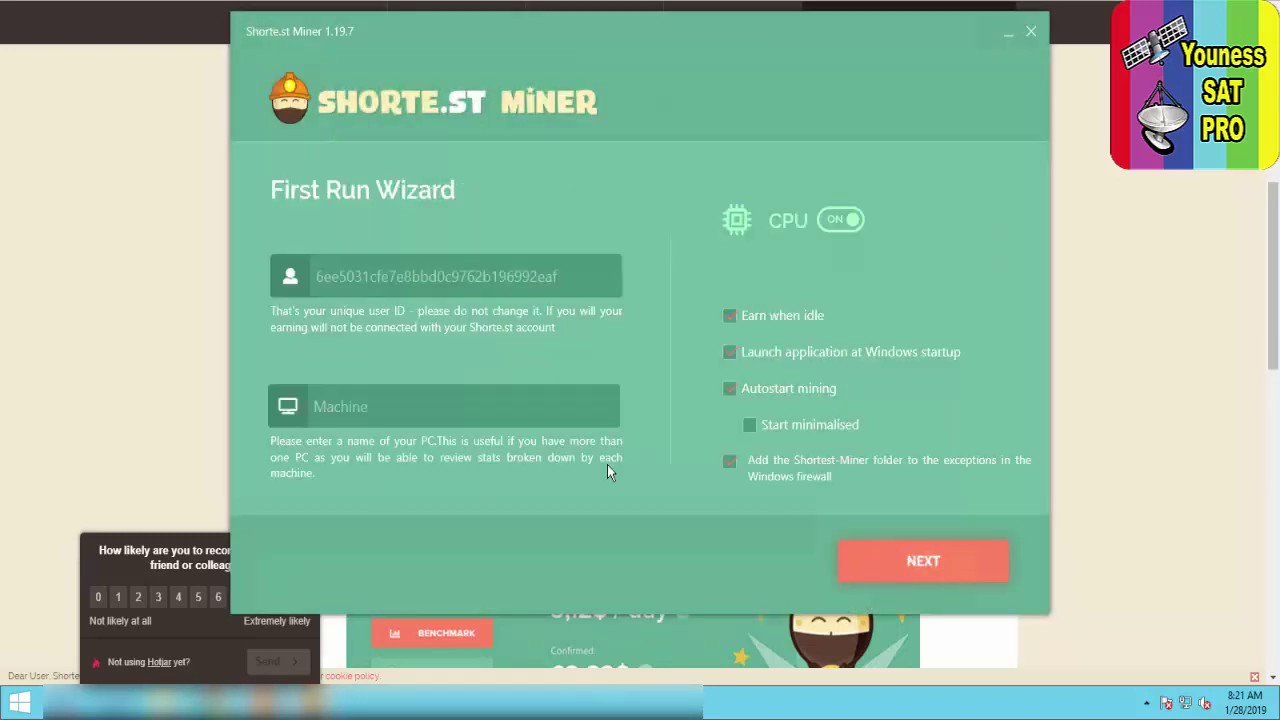